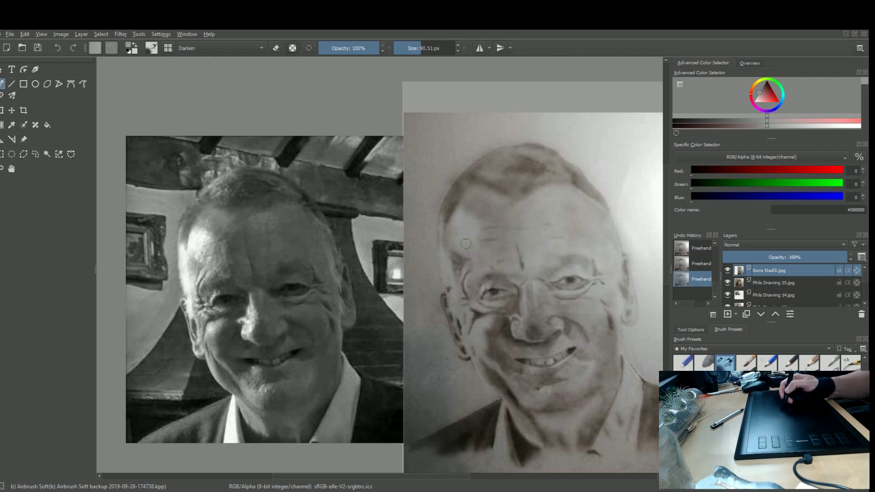
- Sample mid grey #545454 from the face, drop brush opacity to 60%, and start enlarging the brush
{"action": "mouse_move", "coordinate": [335, 232]}
{"action": "left_mouse_down"}
{"action": "mouse_move", "coordinate": [293, 233]}
{"action": "mouse_move", "coordinate": [299, 218]}
{"action": "left_mouse_up"}
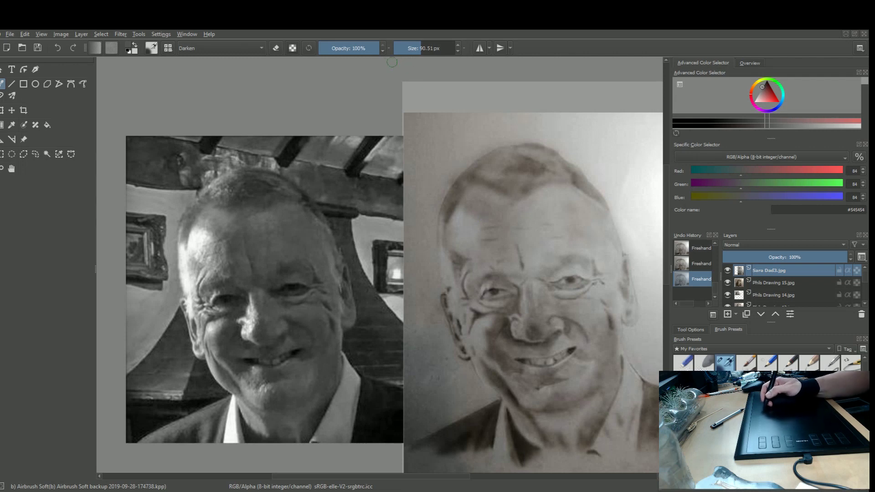
{"action": "key", "text": "i"}
{"action": "key", "text": "i"}
{"action": "key", "text": "i"}
{"action": "key", "text": "i"}
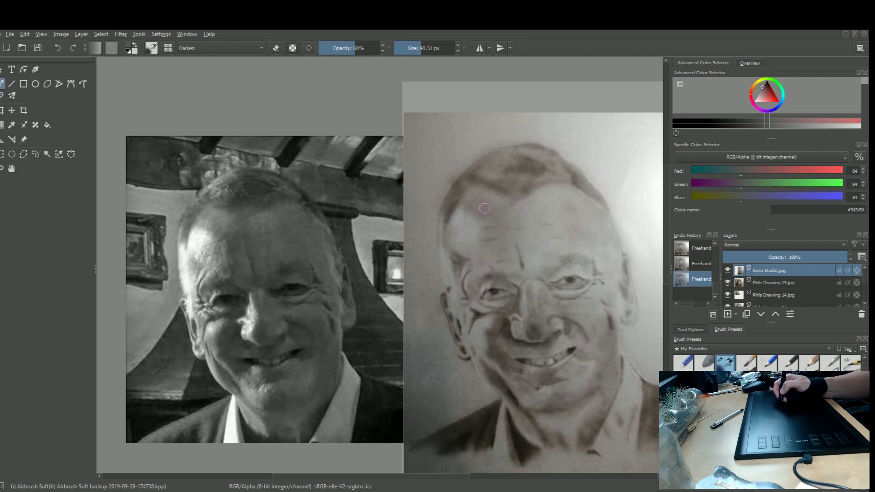
{"action": "key", "text": "bracketright"}
{"action": "key", "text": "bracketright"}
{"action": "key", "text": "bracketright"}
{"action": "key", "text": "bracketright"}
{"action": "key", "text": "bracketright"}
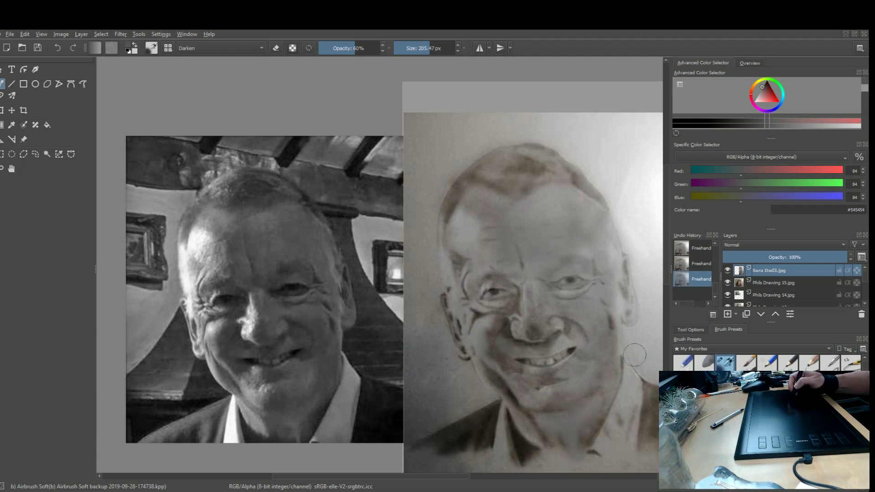
- Sample a lighter warm grey (RGB 126, 122, 119) from the drawing
{"action": "left_click", "coordinate": [638, 418], "text": "ctrl"}
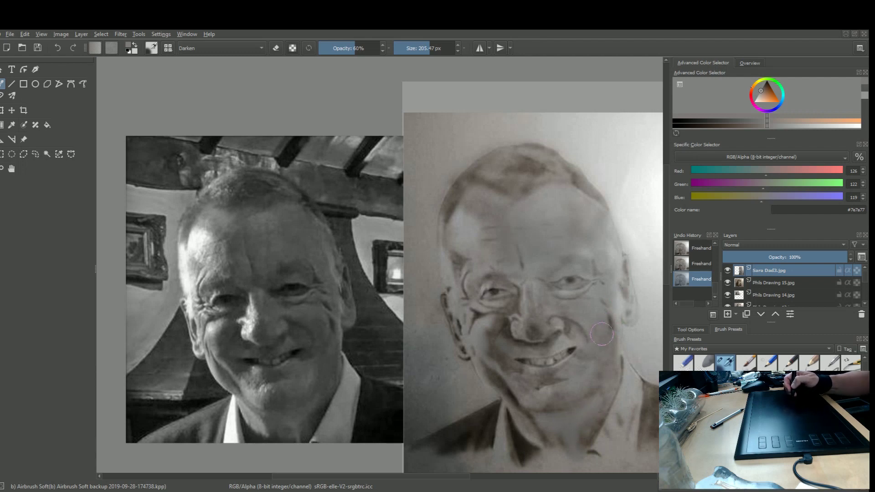
- Sample dark grey #564f48 near the collar, then a mid warm grey (116, 111, 108) beside the nose
{"action": "left_click_drag", "start_coordinate": [592, 329], "coordinate": [599, 208]}
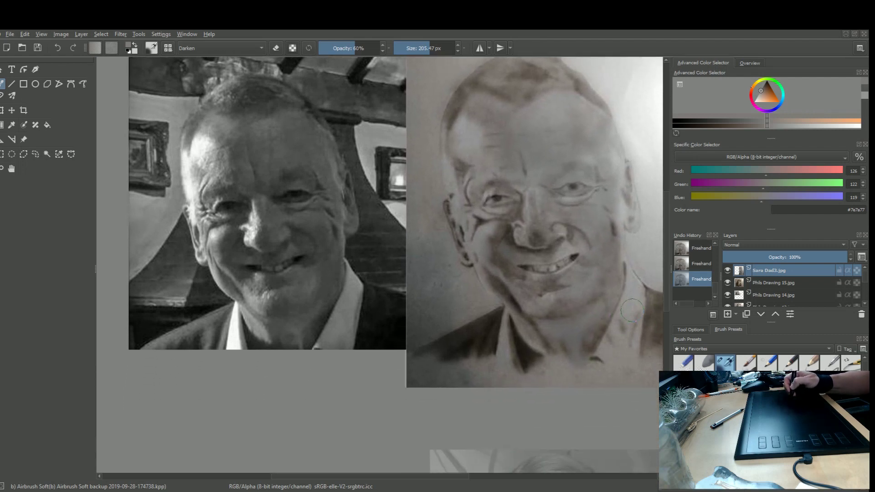
{"action": "left_click", "coordinate": [638, 351], "text": "ctrl"}
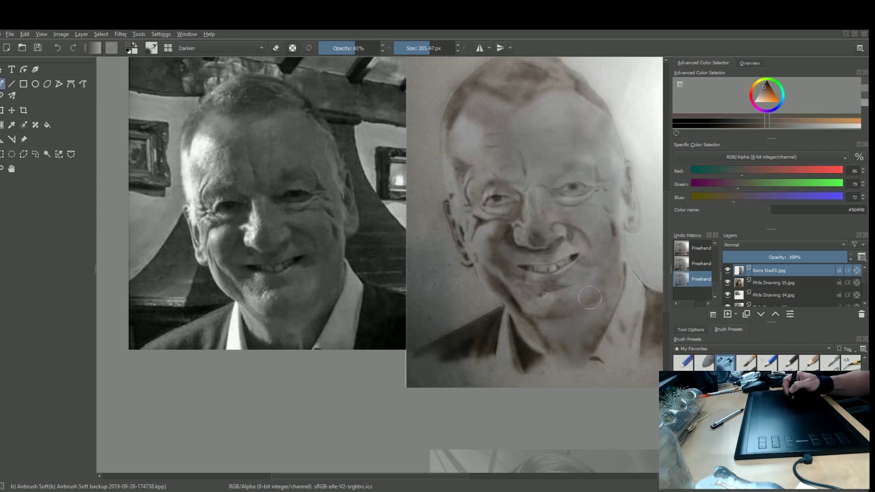
{"action": "scroll", "coordinate": [635, 254], "scroll_direction": "up", "scroll_amount": 2}
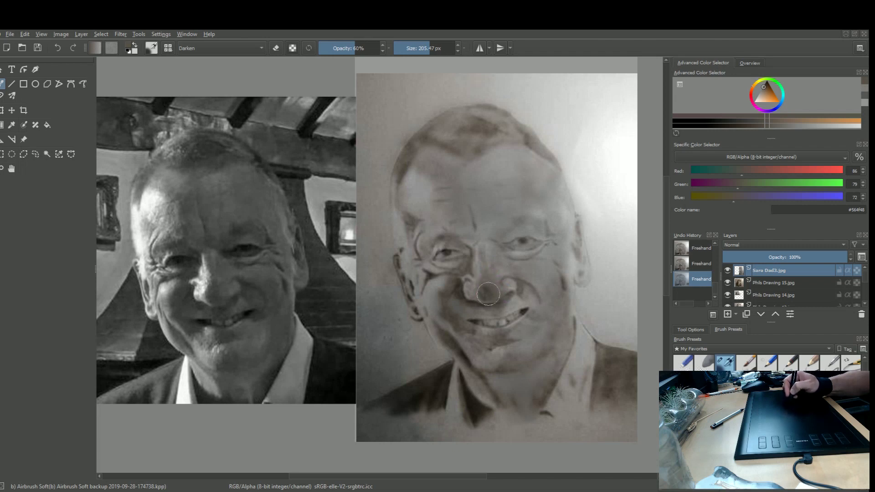
{"action": "left_click", "coordinate": [533, 293], "text": "ctrl"}
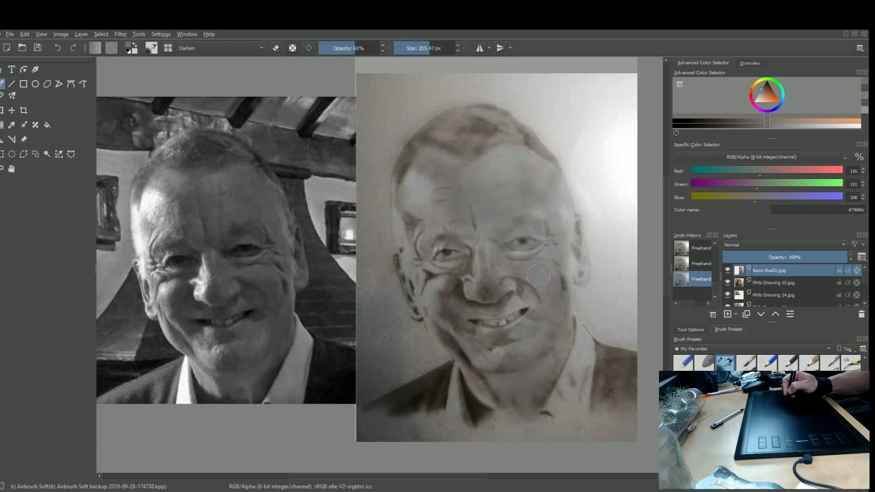
- Sample greys around the nose repeatedly until the foreground is pale #c9c9c8
{"action": "left_click", "coordinate": [567, 296], "text": "ctrl"}
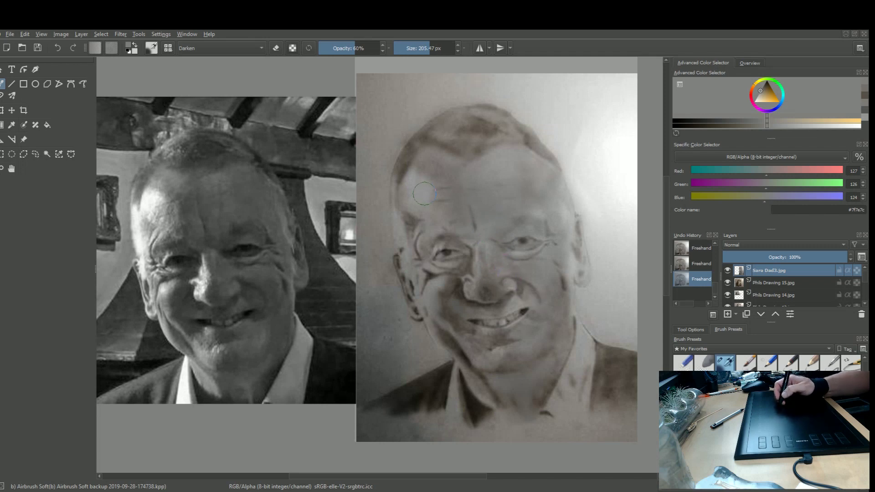
{"action": "left_click", "coordinate": [417, 213], "text": "ctrl"}
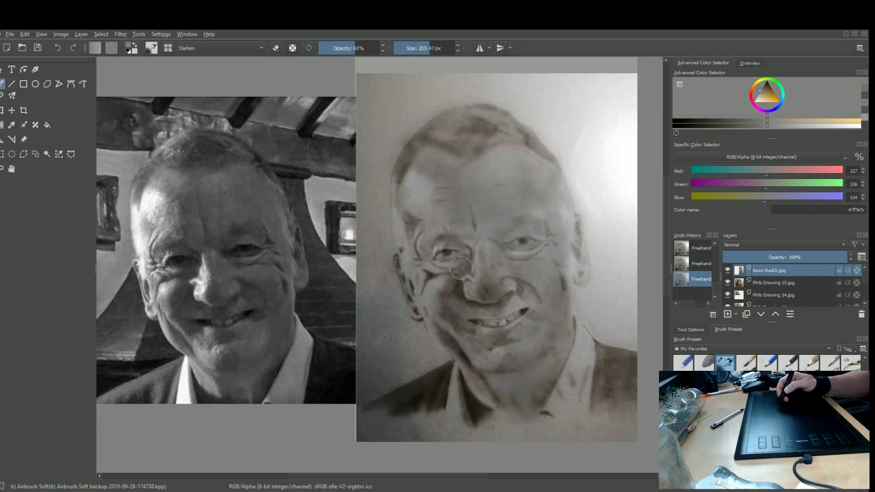
{"action": "left_click", "coordinate": [502, 273], "text": "ctrl"}
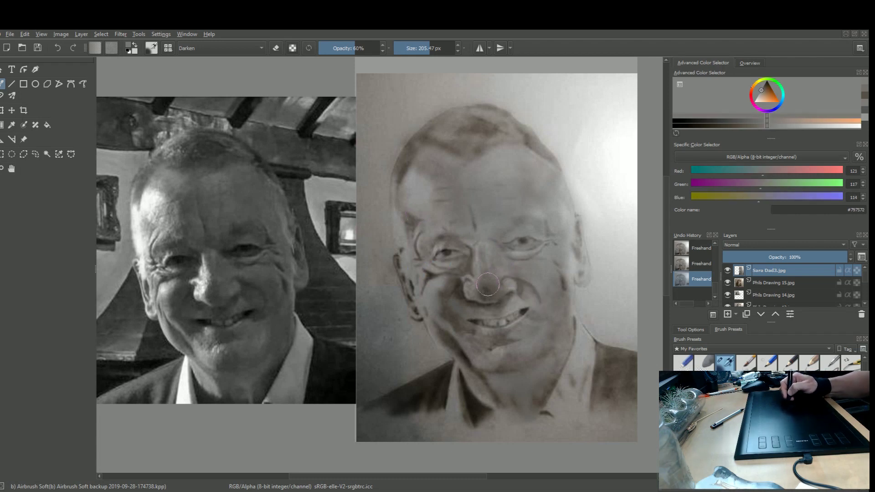
{"action": "left_click", "coordinate": [500, 294], "text": "ctrl"}
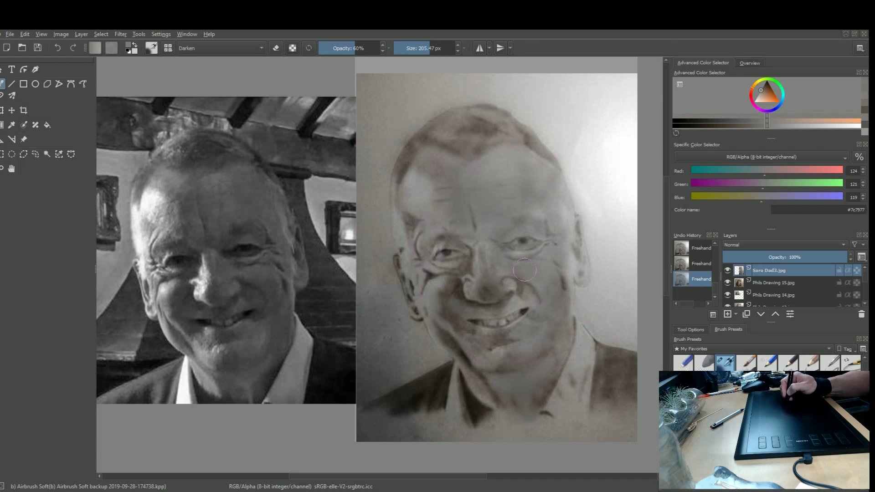
{"action": "left_click", "coordinate": [540, 272], "text": "ctrl"}
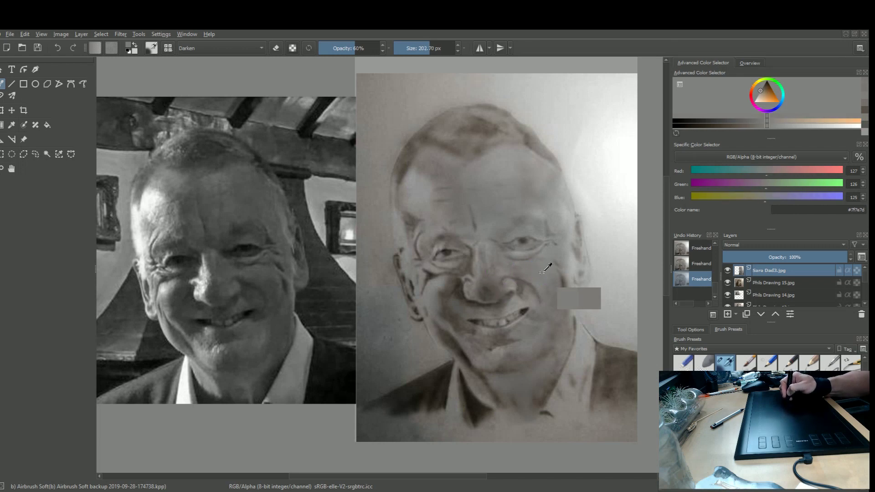
{"action": "left_click", "coordinate": [496, 278], "text": "ctrl"}
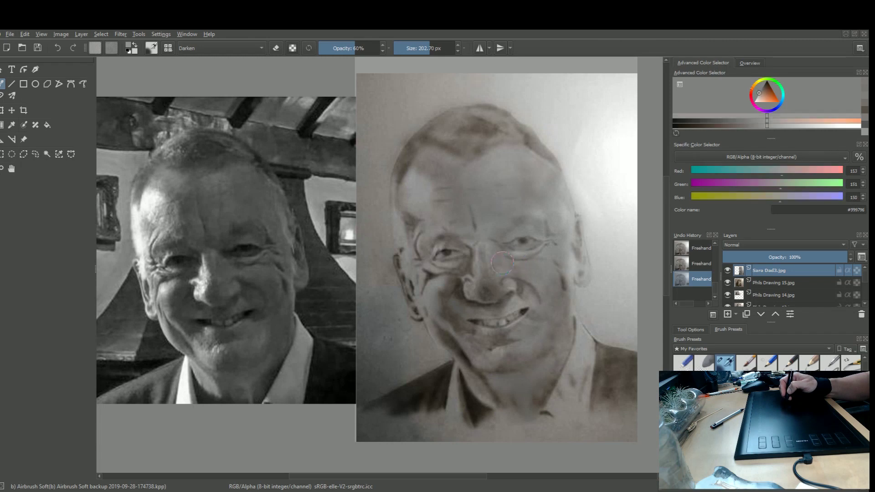
{"action": "left_click", "coordinate": [486, 293], "text": "ctrl"}
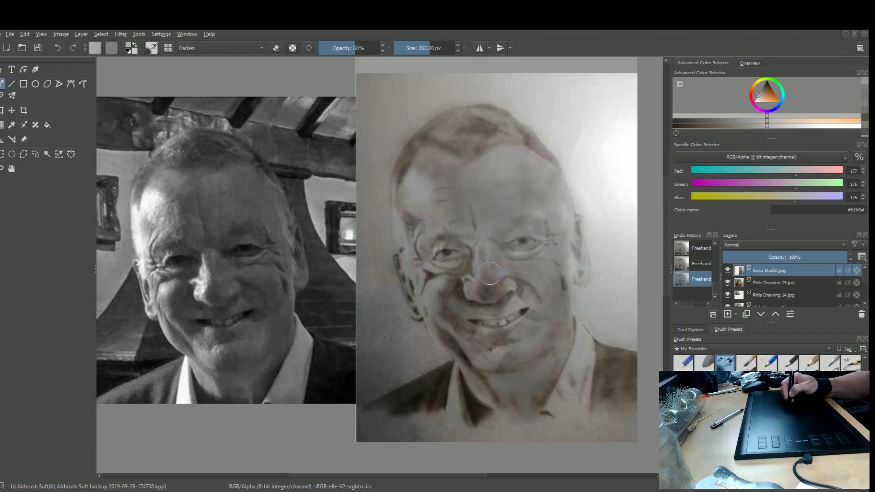
{"action": "left_click", "coordinate": [485, 292], "text": "ctrl"}
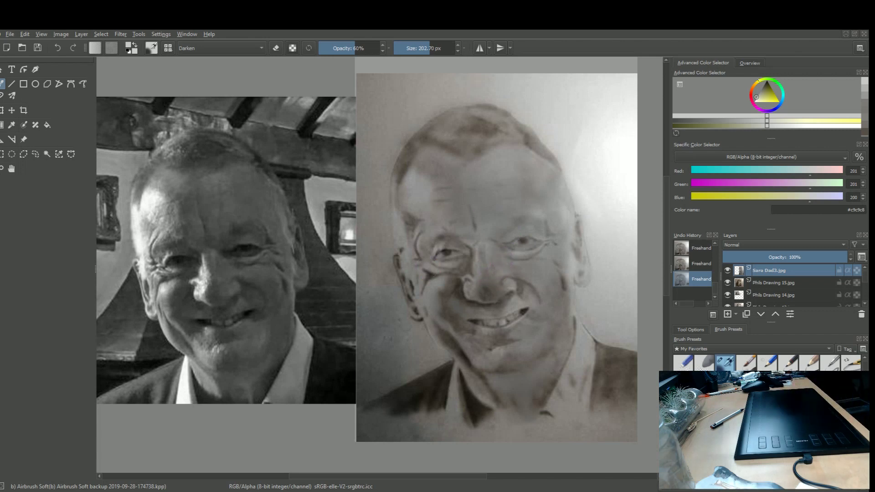
- Switch brush blending from Darken to Normal, test a stroke on the nose, and undo it
{"action": "key", "text": "alt+shift+n"}
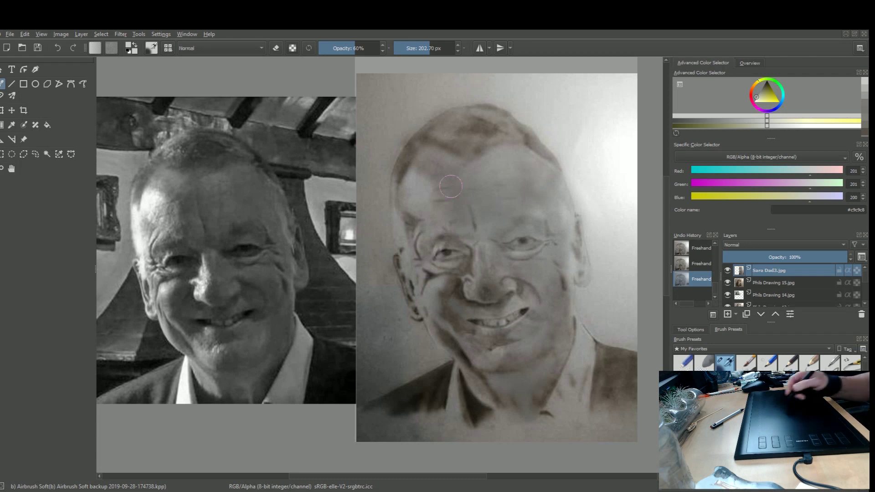
{"action": "left_click_drag", "start_coordinate": [489, 287], "coordinate": [488, 285]}
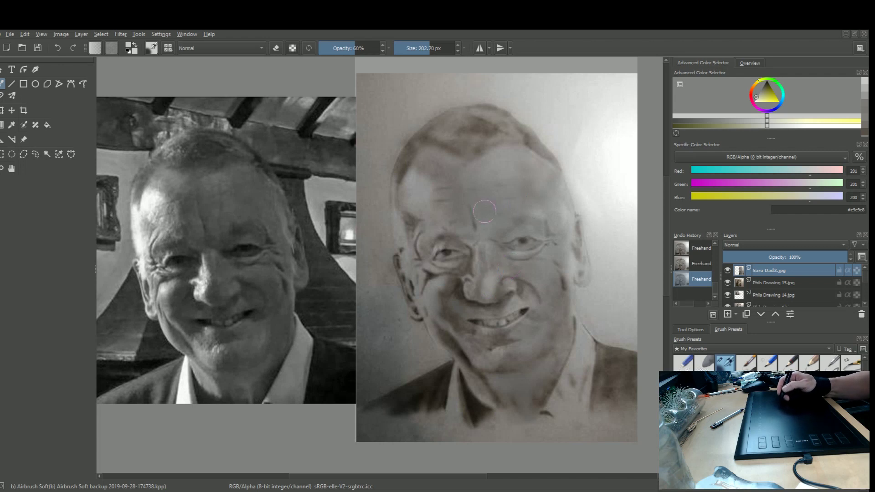
{"action": "key", "text": "ctrl+z"}
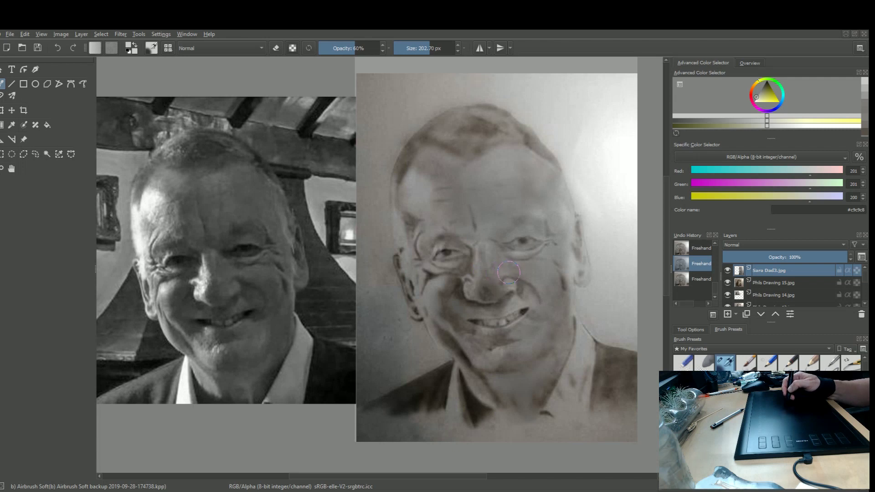
- Sample warm greys from the nose and right cheek, ending on darker #544e46
{"action": "left_click", "coordinate": [546, 266], "text": "ctrl"}
{"action": "left_click", "coordinate": [489, 280]}
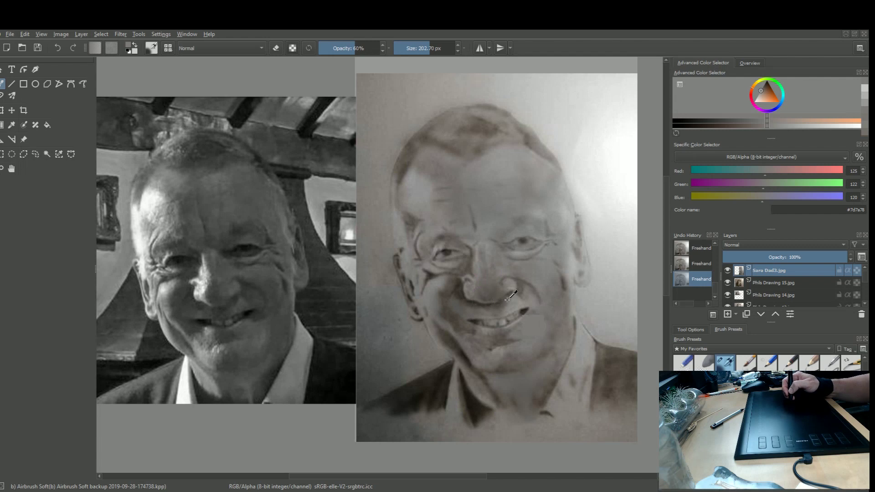
{"action": "key", "text": "ctrl"}
{"action": "left_click", "coordinate": [528, 285], "text": "ctrl"}
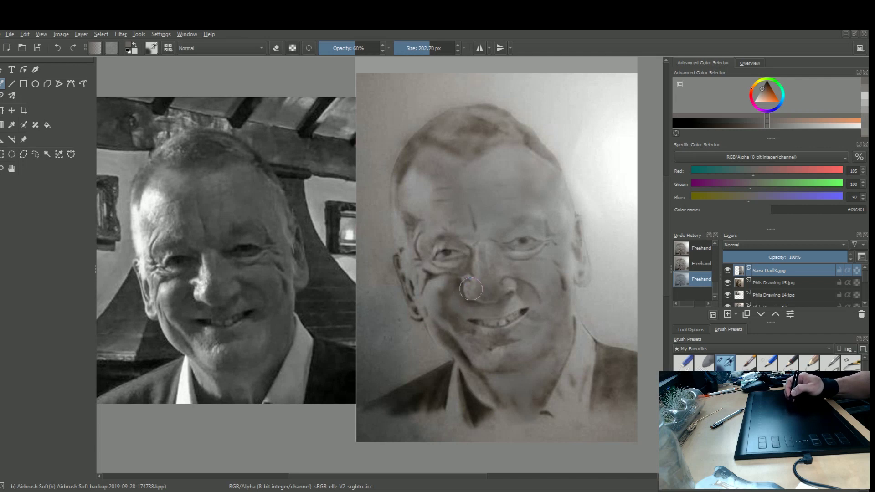
{"action": "left_click", "coordinate": [632, 376], "text": "ctrl"}
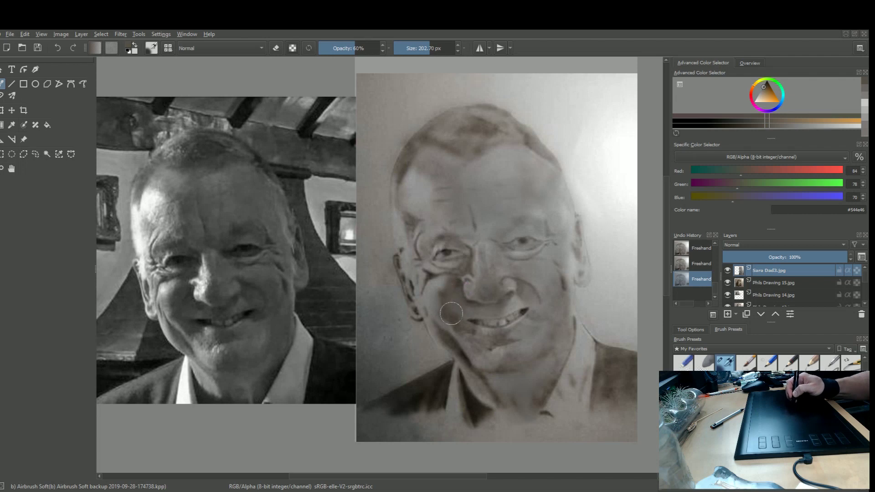
- Sample greys from the collar, nose and cheek, shrinking the brush to about 65 px, ending on #534b45
{"action": "left_click", "coordinate": [640, 376], "text": "ctrl"}
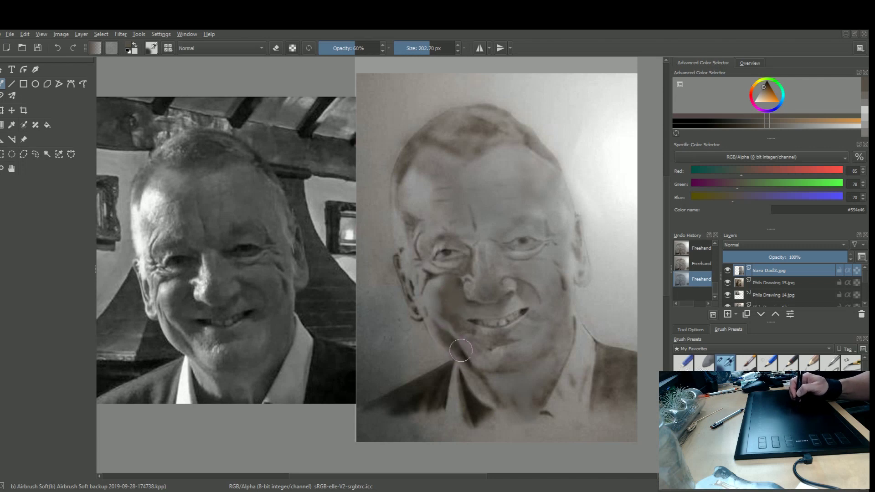
{"action": "left_click", "coordinate": [524, 348], "text": "ctrl"}
{"action": "mouse_move", "coordinate": [517, 348]}
{"action": "left_mouse_down", "text": "shift"}
{"action": "mouse_move", "coordinate": [430, 351]}
{"action": "mouse_move", "coordinate": [465, 363]}
{"action": "left_mouse_up", "text": "shift"}
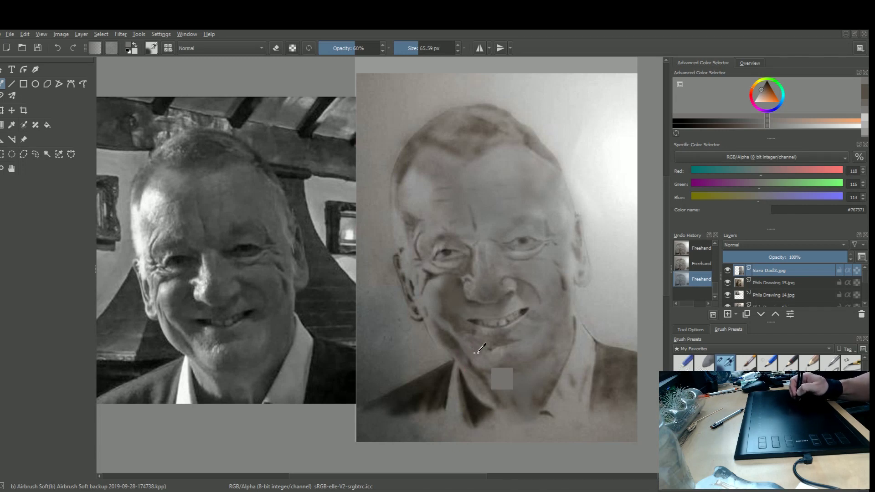
{"action": "left_click", "coordinate": [475, 377], "text": "ctrl"}
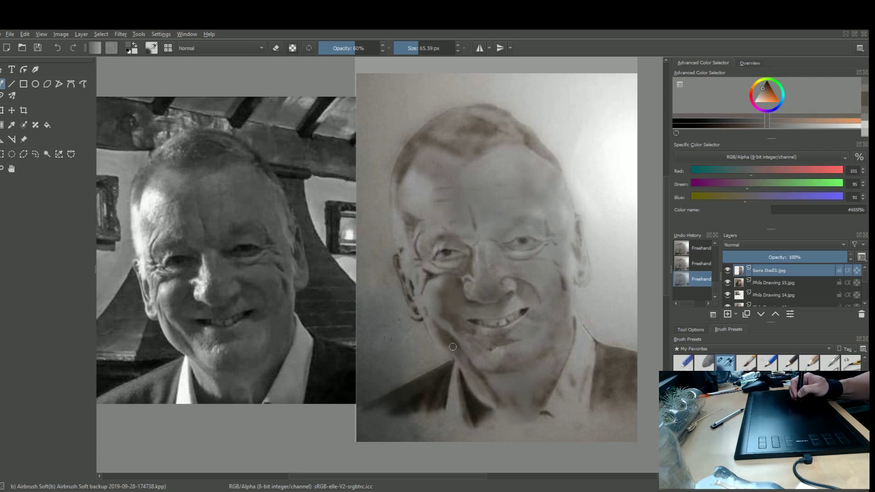
{"action": "left_click", "coordinate": [466, 305], "text": "ctrl"}
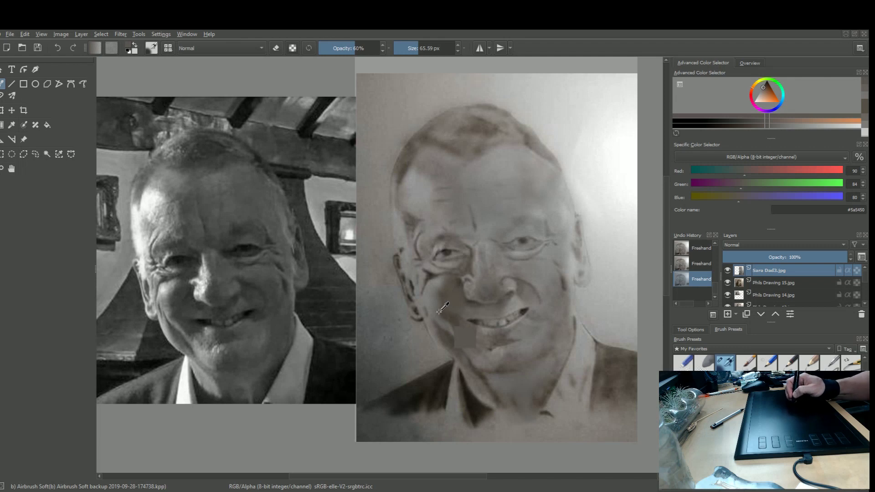
{"action": "left_click", "coordinate": [451, 319], "text": "ctrl"}
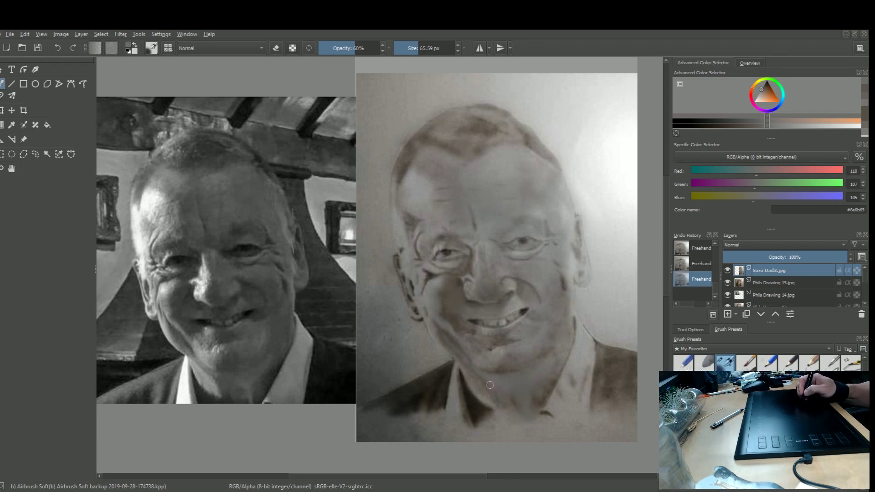
{"action": "left_click", "coordinate": [536, 380], "text": "ctrl"}
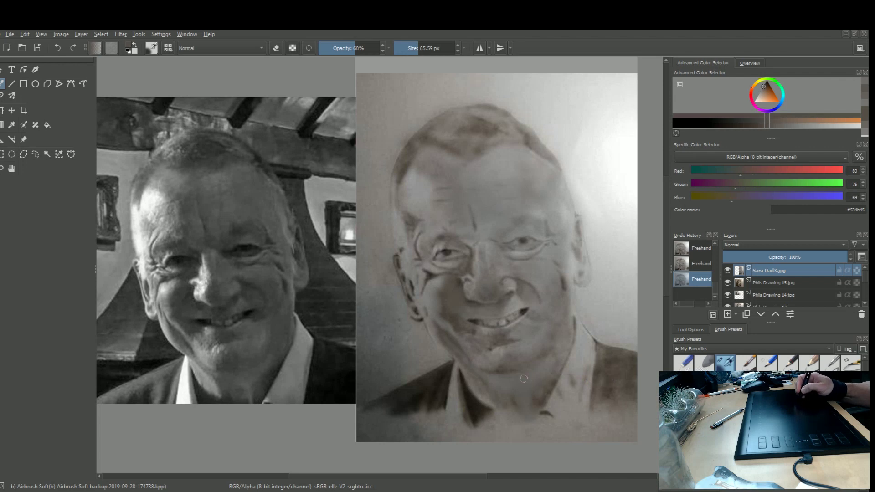
- Enlarge the airbrush to about 105 px, sample greys, then reduce it to about 64 px with #787672
{"action": "left_click_drag", "start_coordinate": [501, 379], "coordinate": [509, 383]}
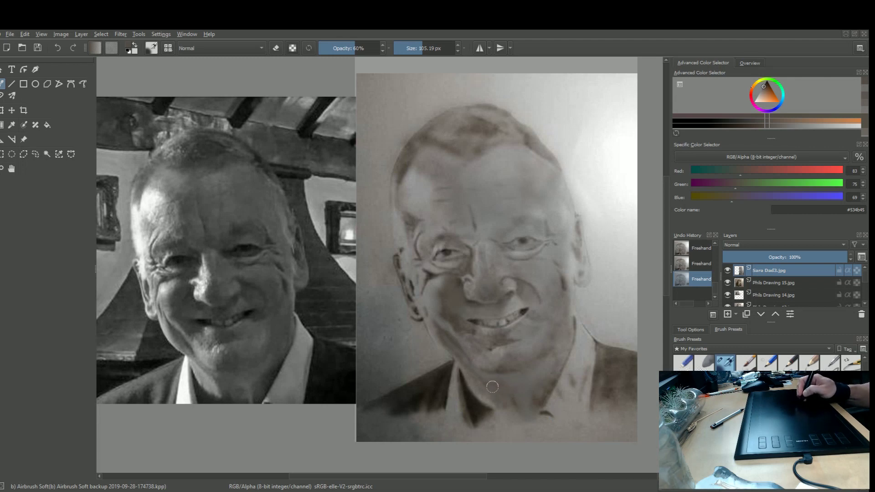
{"action": "left_click", "coordinate": [605, 380], "text": "ctrl"}
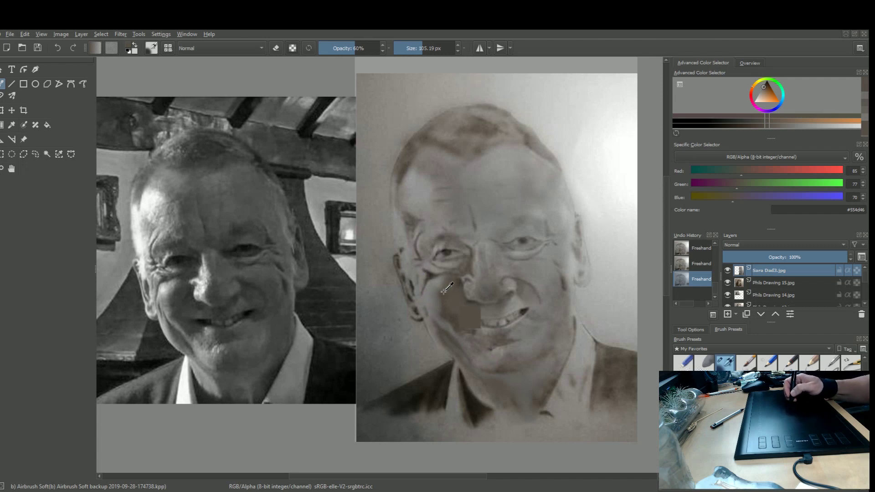
{"action": "left_click", "coordinate": [458, 310], "text": "ctrl"}
{"action": "key", "text": "bracketleft"}
{"action": "key", "text": "bracketleft"}
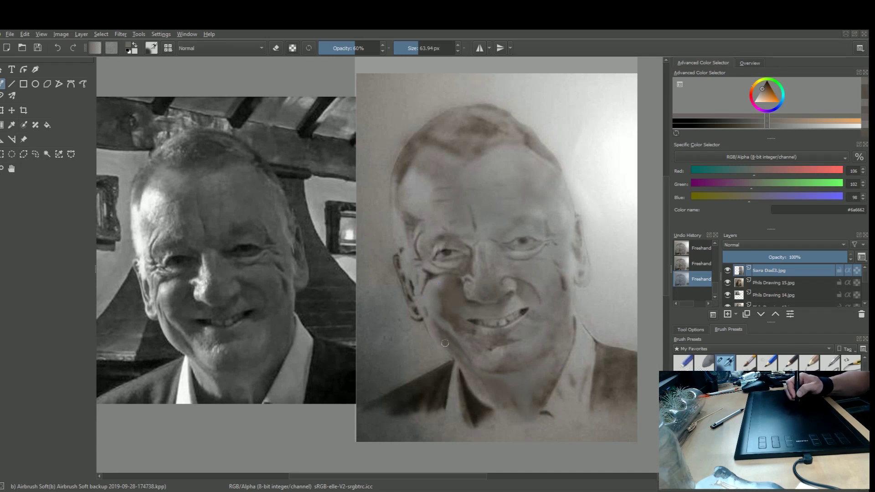
{"action": "left_click", "coordinate": [433, 330], "text": "ctrl"}
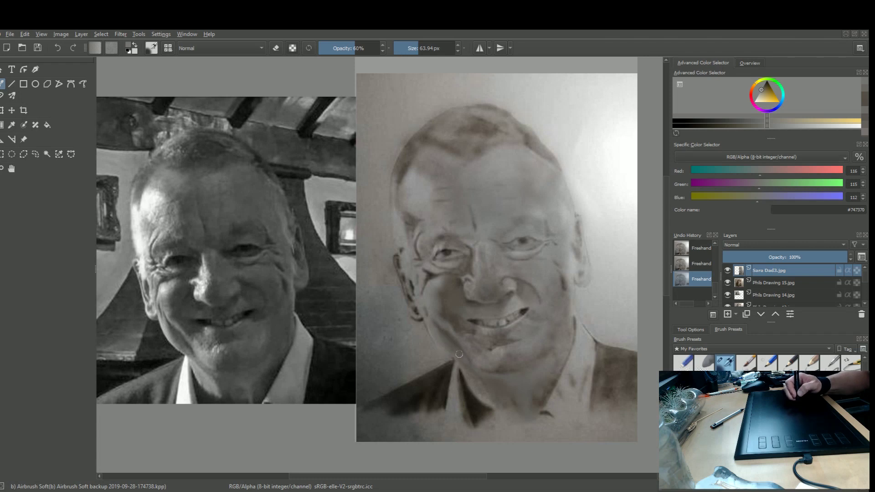
{"action": "left_click", "coordinate": [435, 287], "text": "ctrl"}
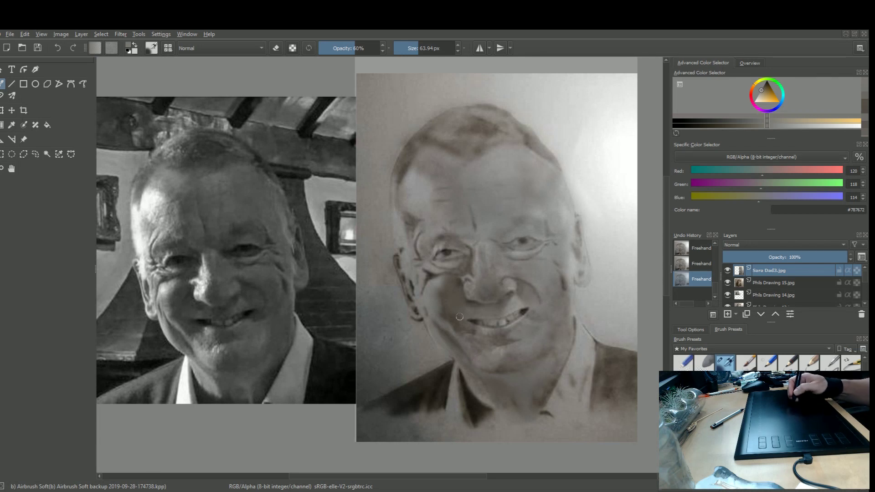
- Sample darker greys near the mouth and face, and add soft dark shading beside the left eye
{"action": "left_click", "coordinate": [610, 360], "text": "ctrl"}
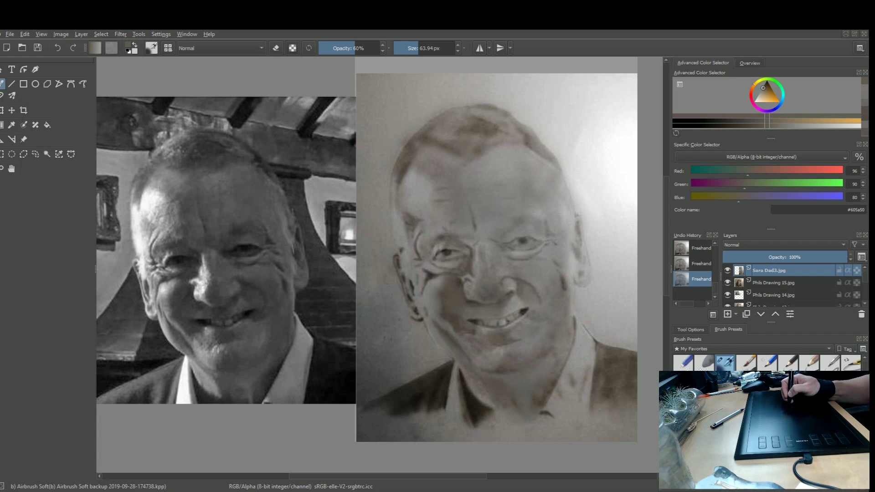
{"action": "left_click", "coordinate": [490, 314], "text": "ctrl"}
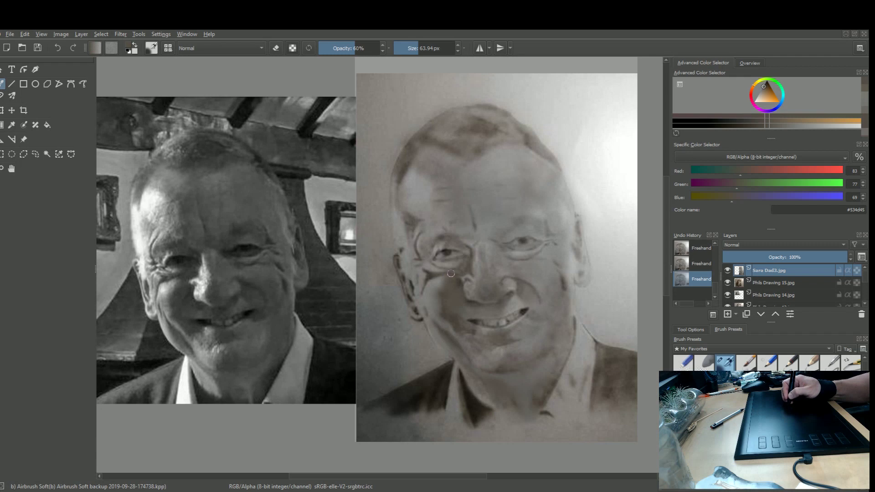
{"action": "left_click", "coordinate": [437, 283], "text": "ctrl"}
{"action": "left_click", "coordinate": [436, 274], "text": "ctrl"}
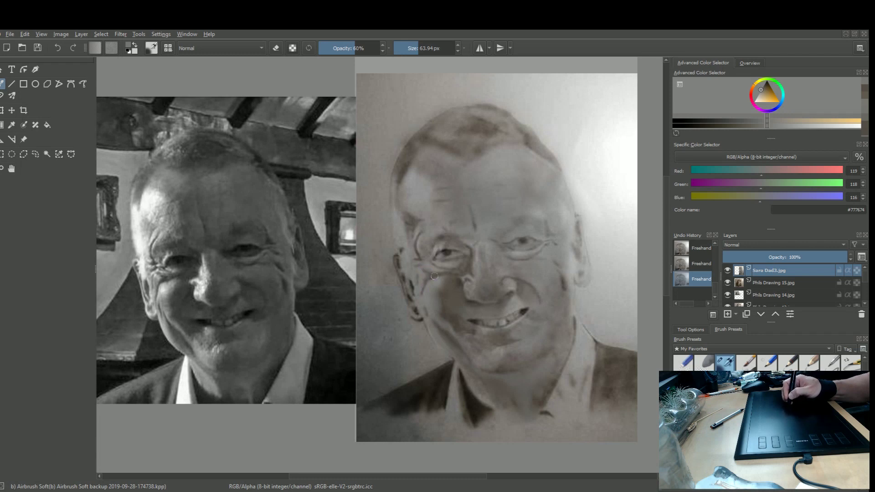
{"action": "left_click", "coordinate": [429, 275], "text": "ctrl"}
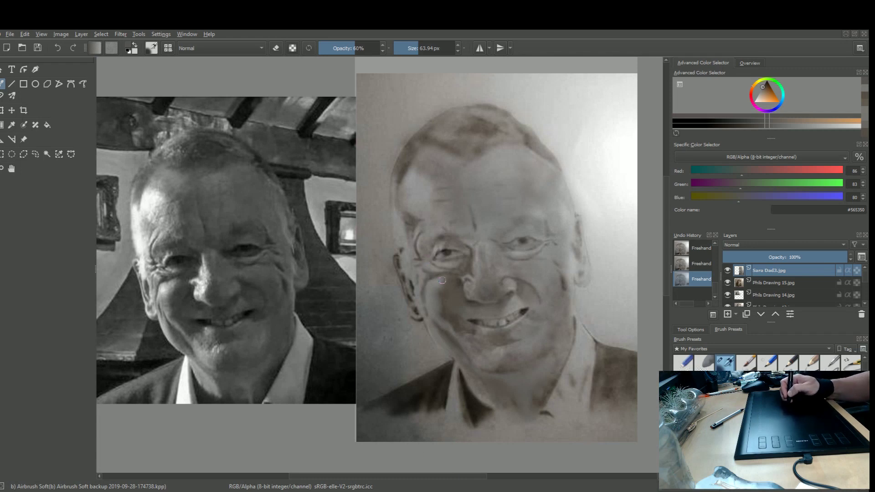
{"action": "left_click_drag", "start_coordinate": [426, 273], "coordinate": [420, 269]}
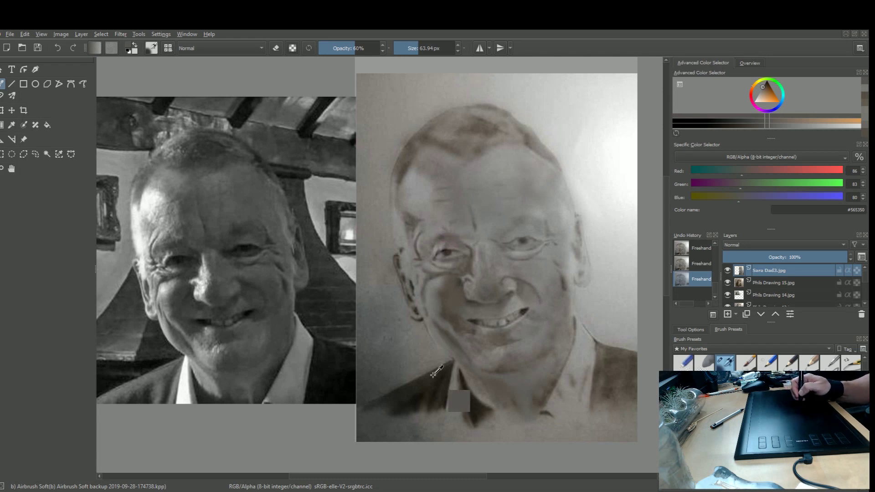
- Sample near-black #242422 from the collar and paint dark strokes over the eye creases
{"action": "left_click", "coordinate": [449, 403], "text": "ctrl"}
{"action": "left_click", "coordinate": [401, 410], "text": "ctrl"}
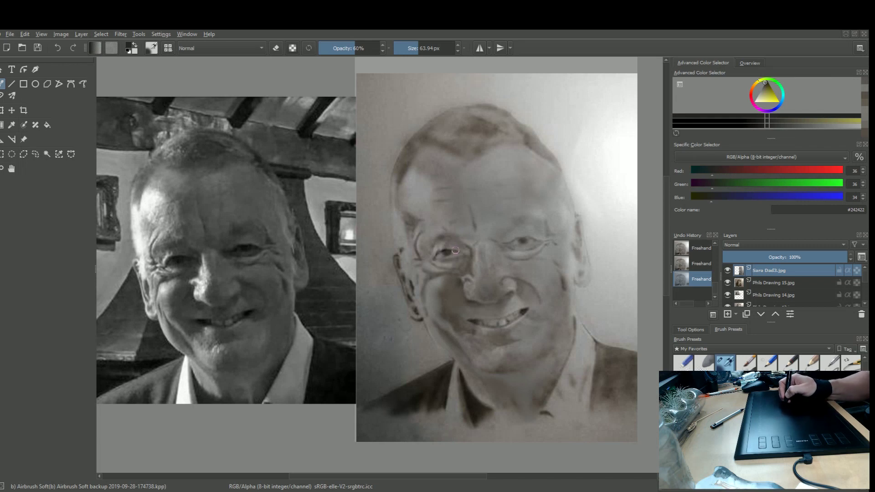
{"action": "left_click_drag", "start_coordinate": [453, 252], "coordinate": [458, 252]}
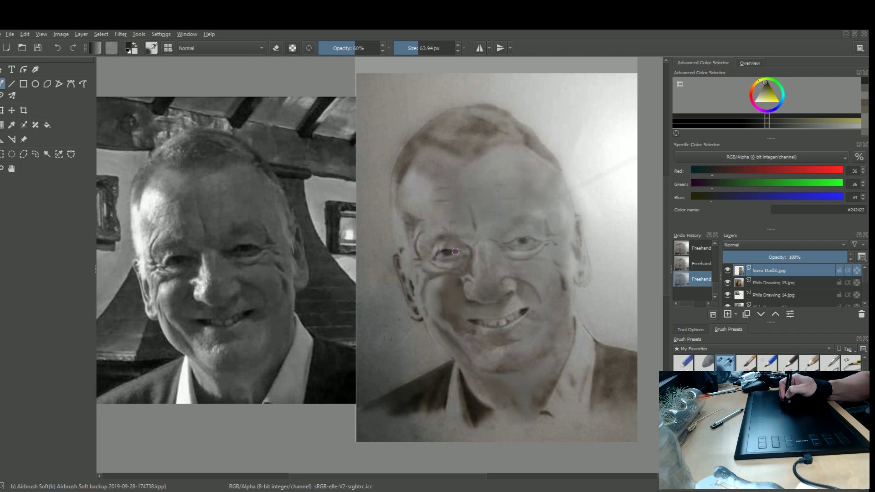
{"action": "left_click_drag", "start_coordinate": [455, 251], "coordinate": [432, 263]}
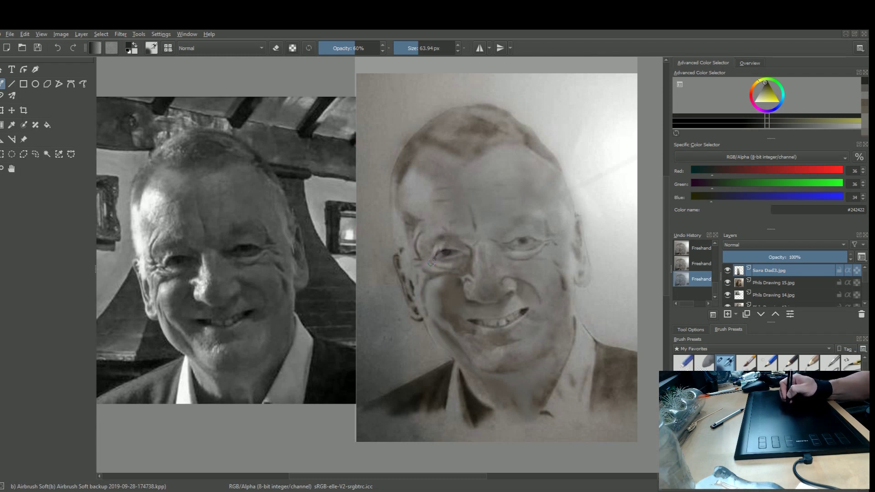
{"action": "key", "text": "Tab"}
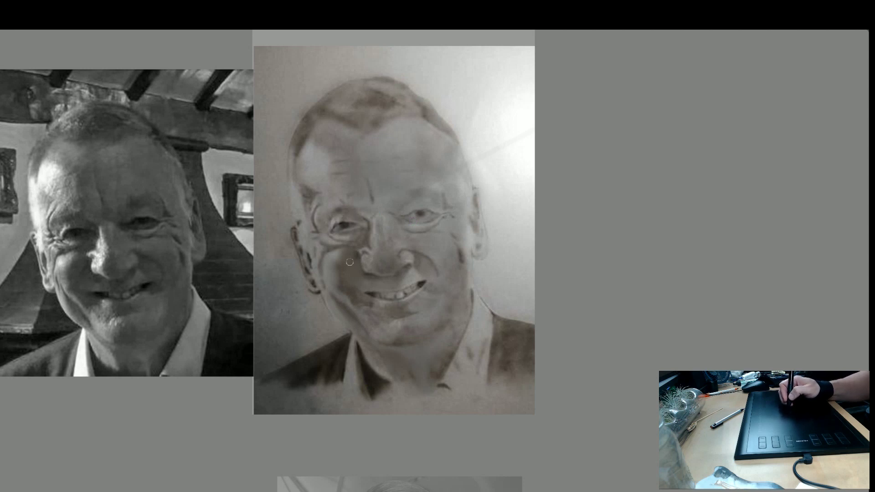
- Pan the canvas so the reference photo and sketch sit side by side
{"action": "mouse_move", "coordinate": [341, 248]}
{"action": "left_mouse_down"}
{"action": "mouse_move", "coordinate": [354, 272]}
{"action": "mouse_move", "coordinate": [582, 263]}
{"action": "mouse_move", "coordinate": [575, 267]}
{"action": "left_mouse_up"}
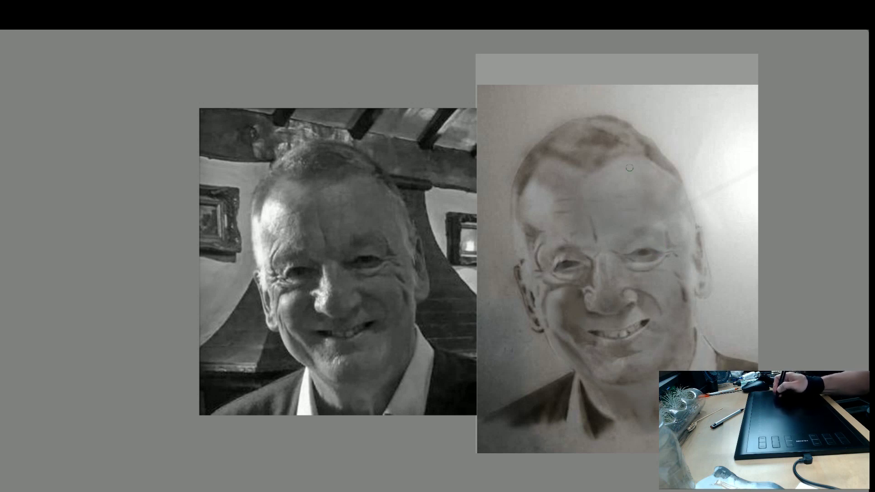
- Sample tones from the hair and background, then airbrush grey shading right of the head
{"action": "left_click", "coordinate": [602, 141], "text": "alt"}
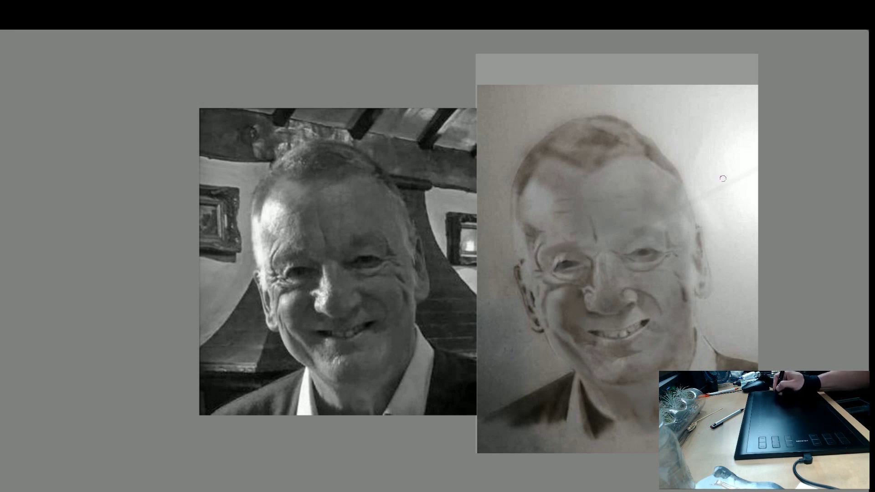
{"action": "left_click", "coordinate": [724, 165], "text": "ctrl"}
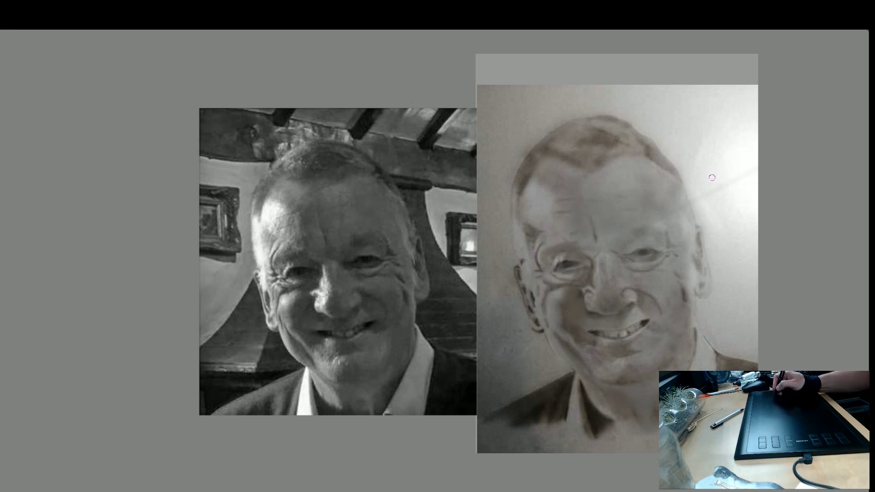
{"action": "left_click_drag", "start_coordinate": [716, 193], "coordinate": [721, 179]}
- Bring the pencil drawing into view, soften the smudge beside the head, and sample forehead greys
{"action": "key", "text": "Tab"}
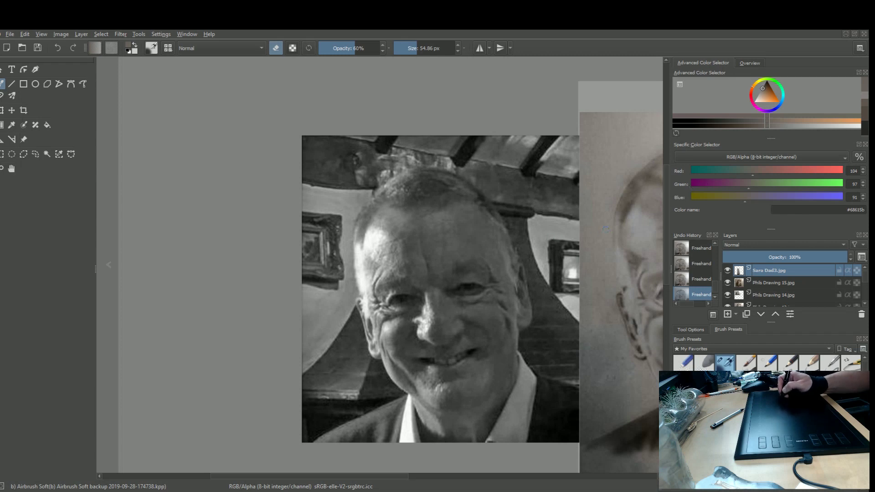
{"action": "mouse_move", "coordinate": [573, 239]}
{"action": "left_mouse_down"}
{"action": "mouse_move", "coordinate": [482, 209]}
{"action": "mouse_move", "coordinate": [355, 240]}
{"action": "left_mouse_up"}
{"action": "mouse_move", "coordinate": [606, 200]}
{"action": "left_mouse_down"}
{"action": "mouse_move", "coordinate": [611, 187]}
{"action": "mouse_move", "coordinate": [614, 195]}
{"action": "left_mouse_up"}
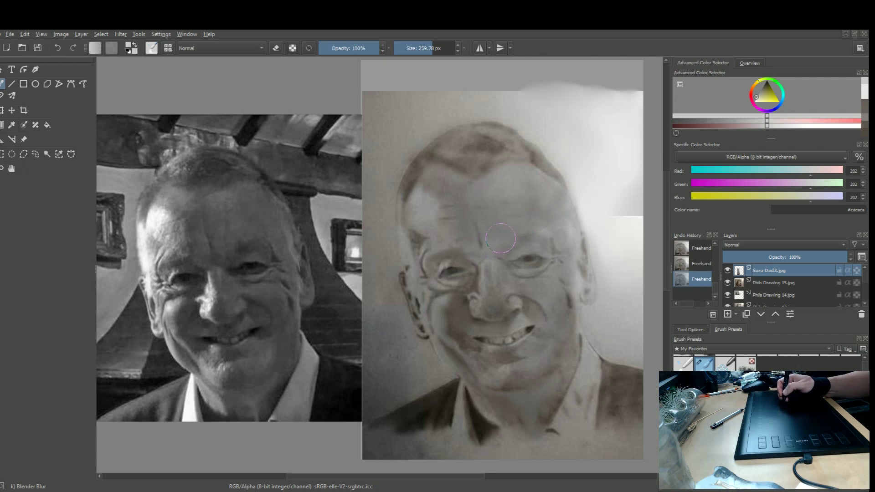
{"action": "left_click", "coordinate": [456, 164], "text": "ctrl"}
{"action": "left_click", "coordinate": [453, 155], "text": "ctrl"}
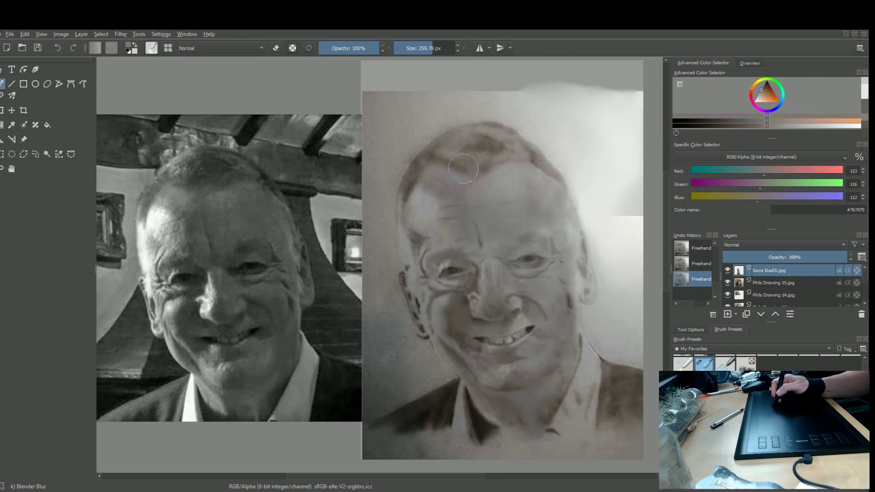
- Set brush opacity to 70%, shrink the brush, darken the colour to #040303, and select Airbrush Soft
{"action": "key", "text": "o"}
{"action": "key", "text": "o"}
{"action": "key", "text": "o"}
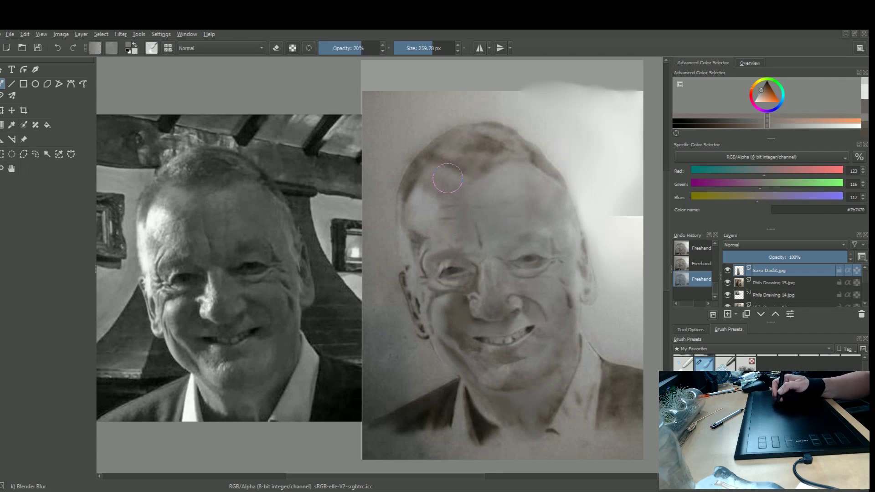
{"action": "key", "text": "bracketleft"}
{"action": "key", "text": "bracketleft"}
{"action": "key", "text": "bracketleft"}
{"action": "key", "text": "bracketleft"}
{"action": "key", "text": "bracketleft"}
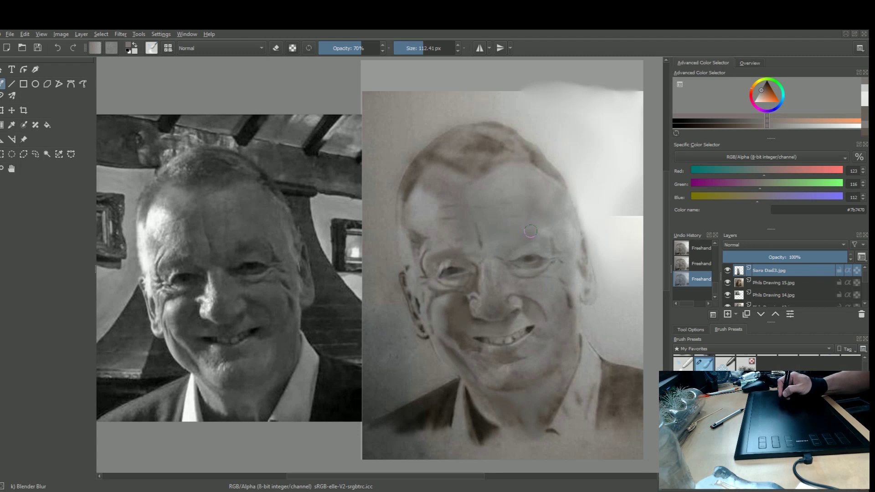
{"action": "key", "text": "k"}
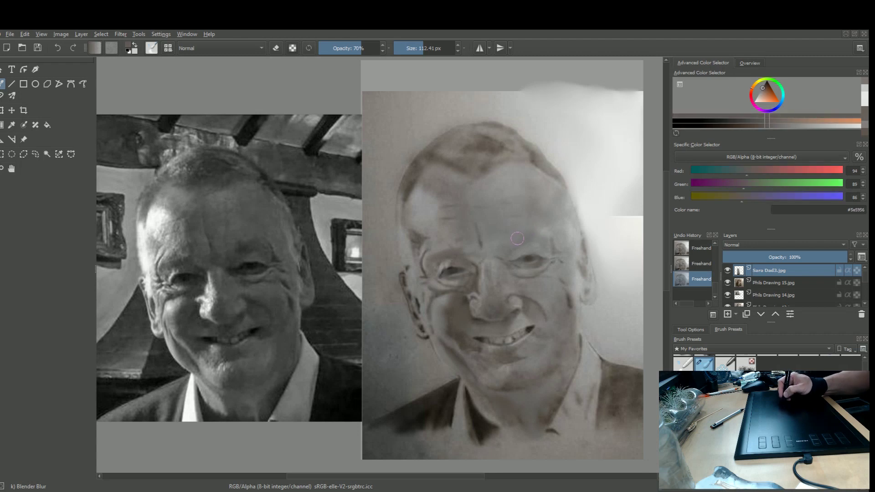
{"action": "key", "text": "k"}
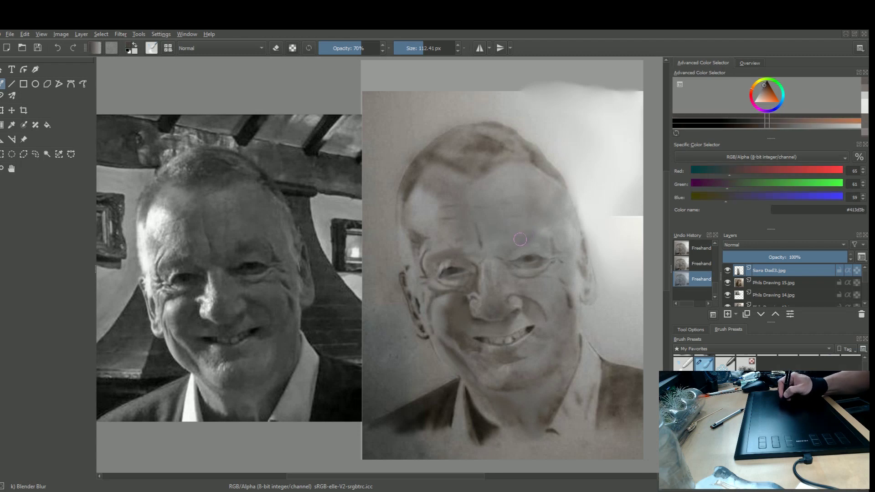
{"action": "key", "text": "k"}
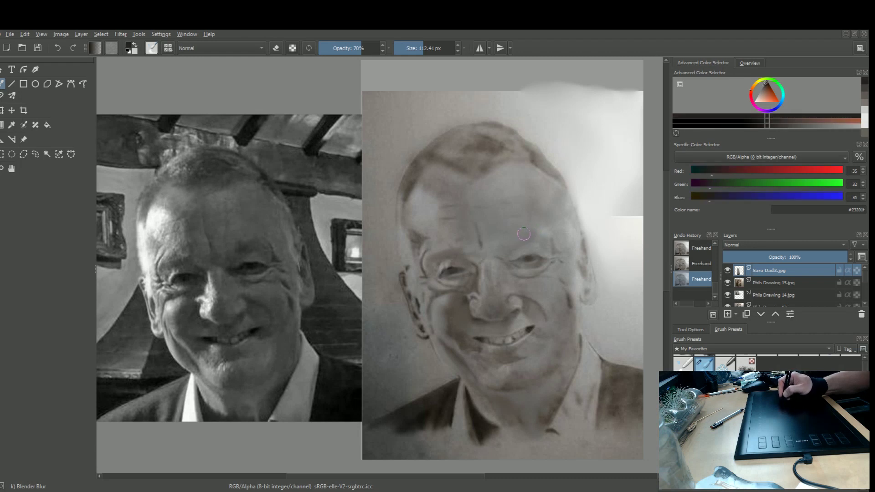
{"action": "key", "text": "k"}
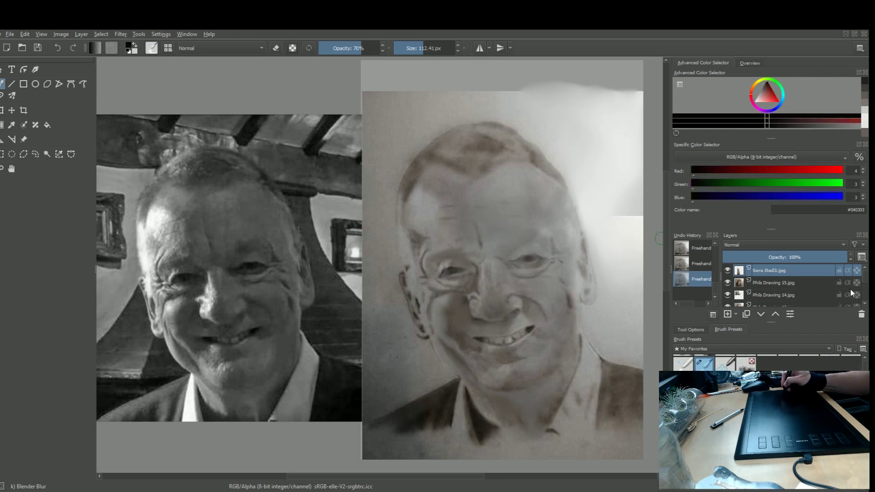
{"action": "scroll", "coordinate": [808, 360], "scroll_direction": "up", "scroll_amount": 2}
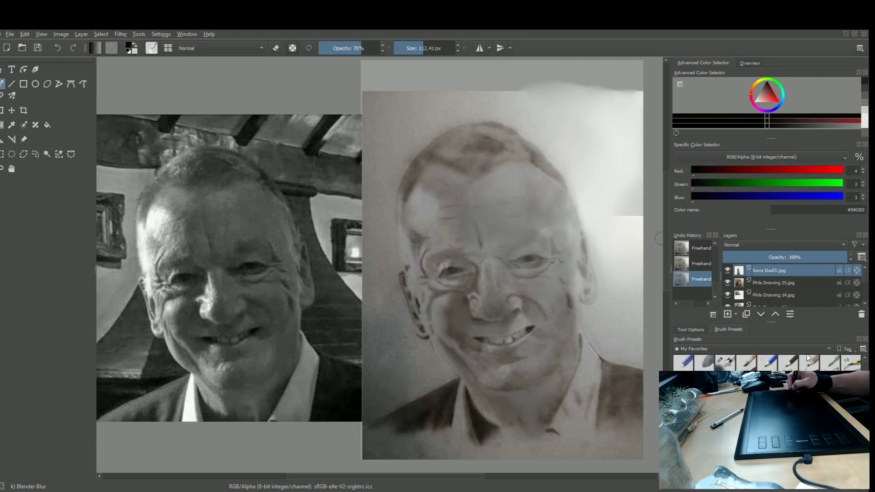
{"action": "left_click", "coordinate": [725, 362]}
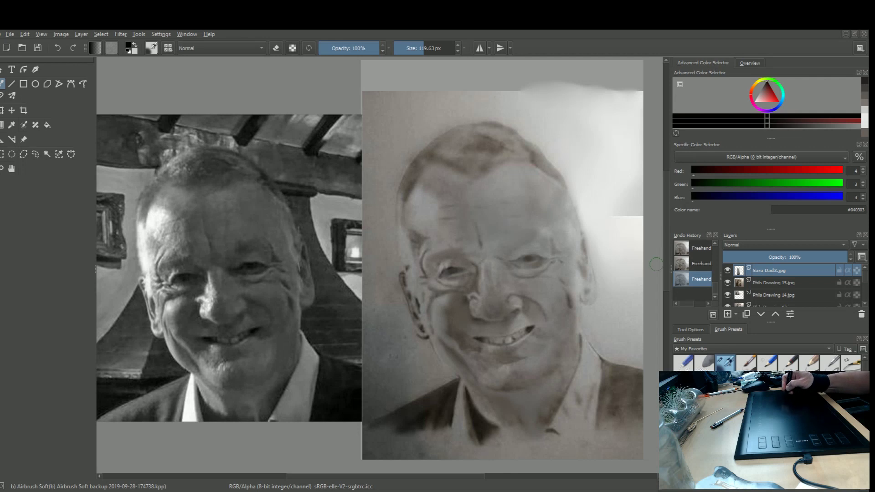
- Sample dark and mid greys from the drawing, ending on a mid neutral grey from the face
{"action": "left_click", "coordinate": [533, 267], "text": "ctrl"}
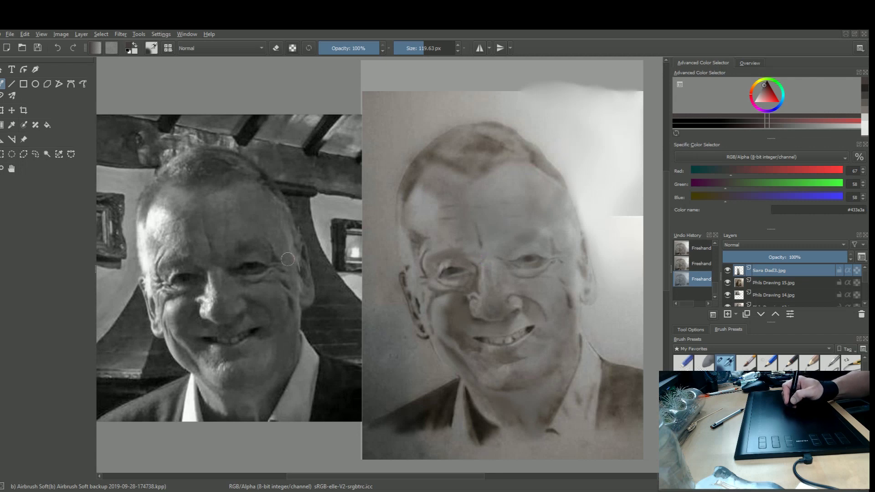
{"action": "left_click", "coordinate": [539, 230], "text": "ctrl"}
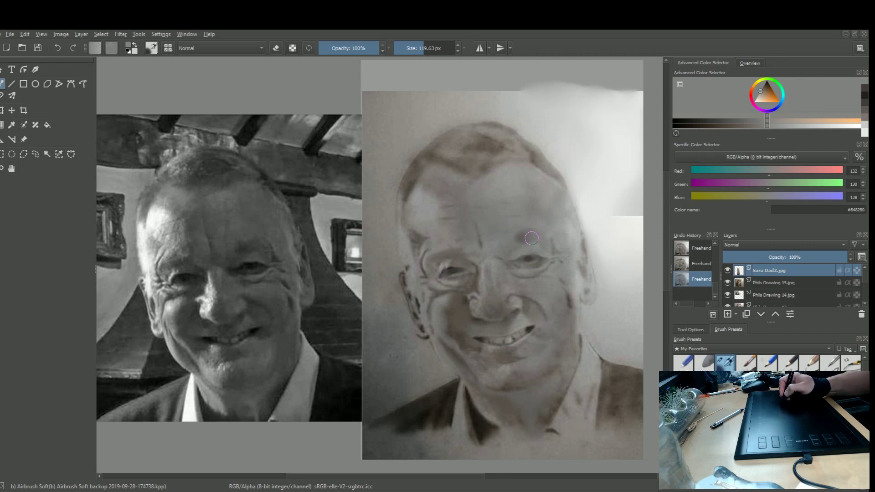
{"action": "key", "text": "k"}
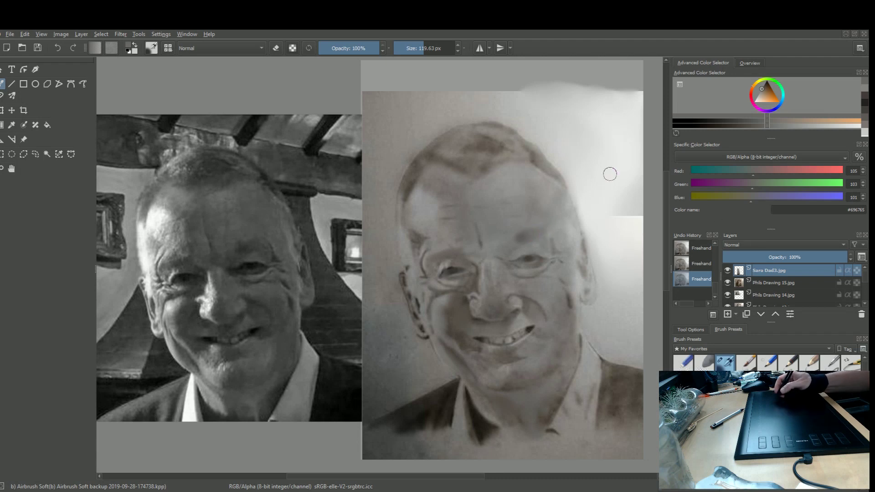
{"action": "left_click", "coordinate": [522, 225], "text": "ctrl"}
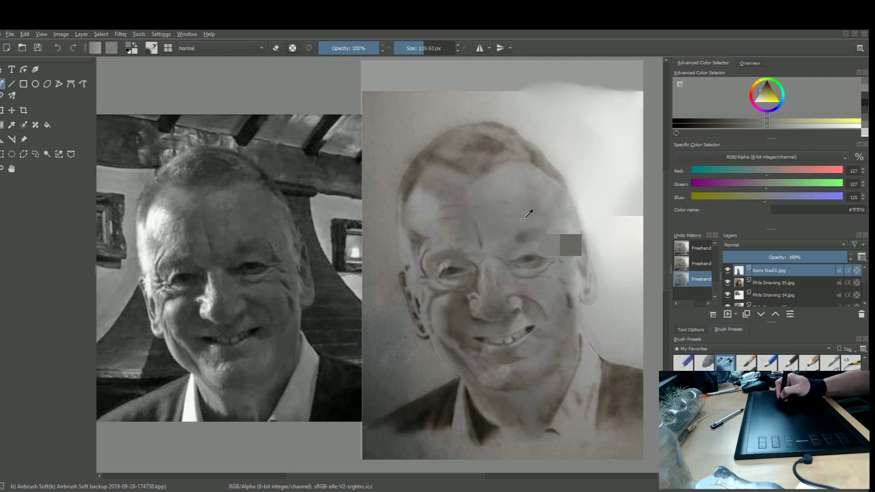
- Shrink the Airbrush Soft brush from about 83 px down to about 41 px
{"action": "key", "text": "bracketleft"}
{"action": "key", "text": "bracketleft"}
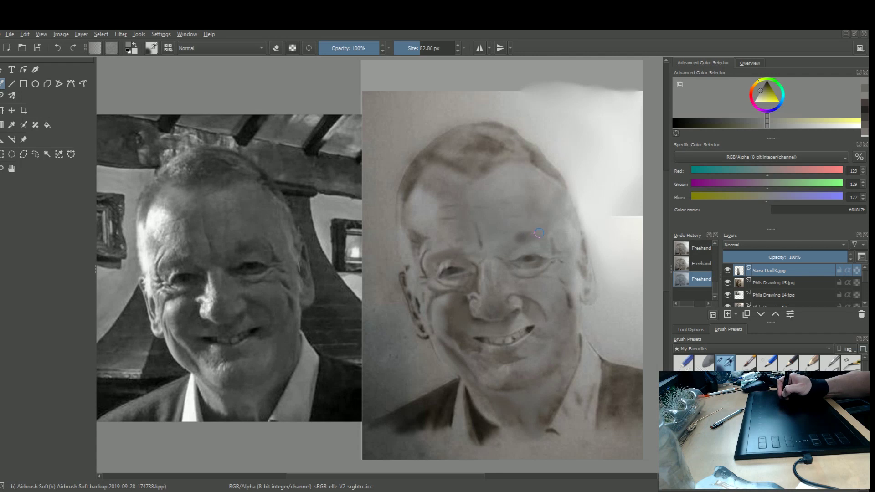
{"action": "left_click_drag", "start_coordinate": [542, 228], "coordinate": [521, 230], "text": "shift"}
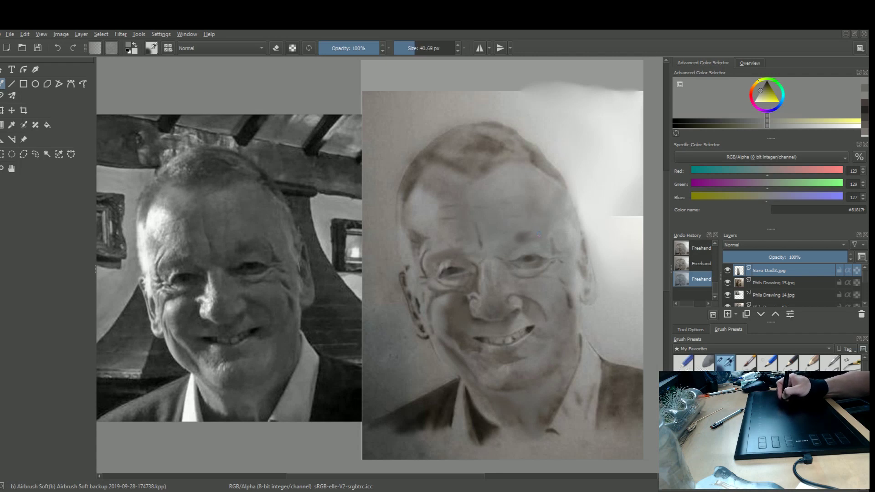
- Sample a forehead grey, darken it slightly, then take a warm grey #5c5753 near the eye
{"action": "left_click_drag", "start_coordinate": [553, 163], "coordinate": [541, 146], "text": "ctrl"}
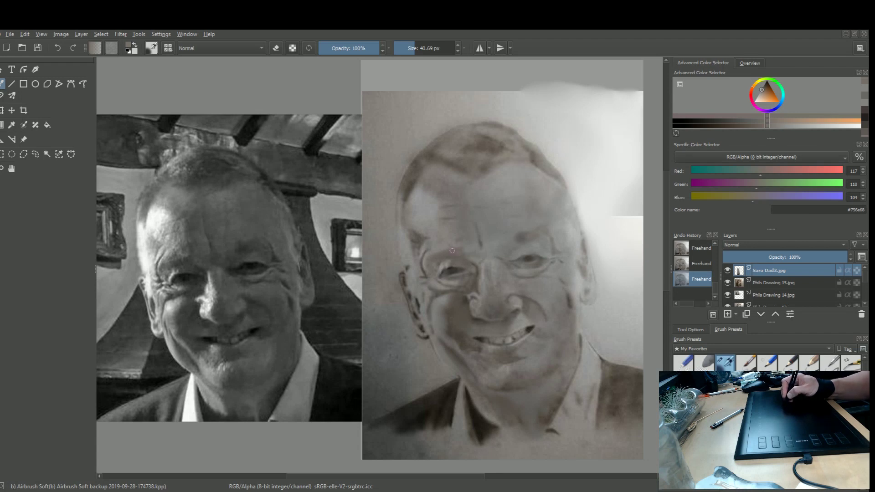
{"action": "key", "text": "k"}
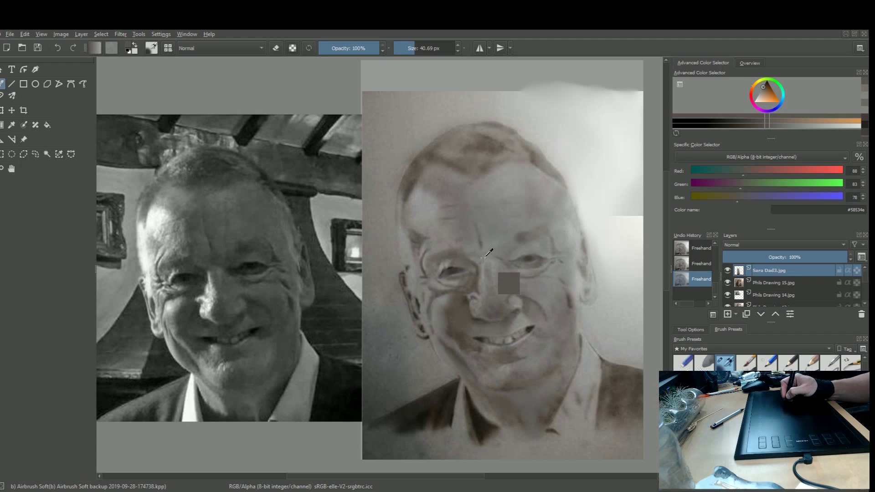
{"action": "left_click", "coordinate": [476, 258], "text": "ctrl"}
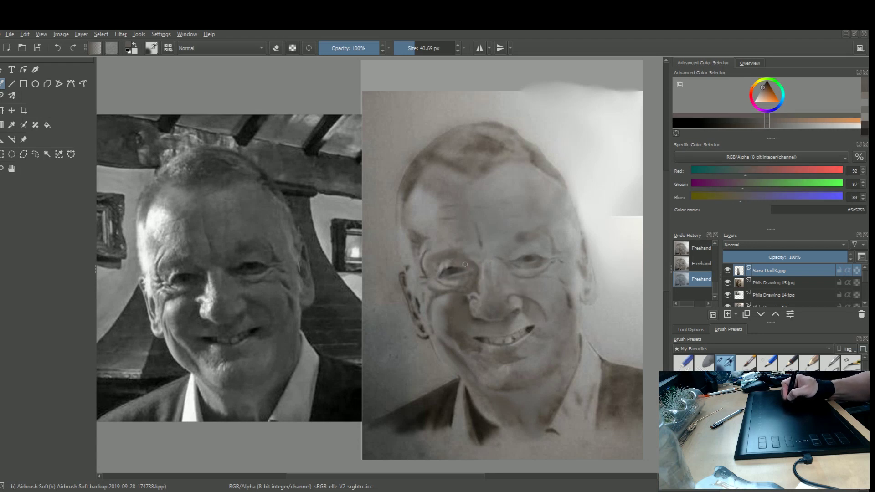
- Sample several greys around the eyes, including the darker #423d3b
{"action": "left_click", "coordinate": [471, 276], "text": "ctrl"}
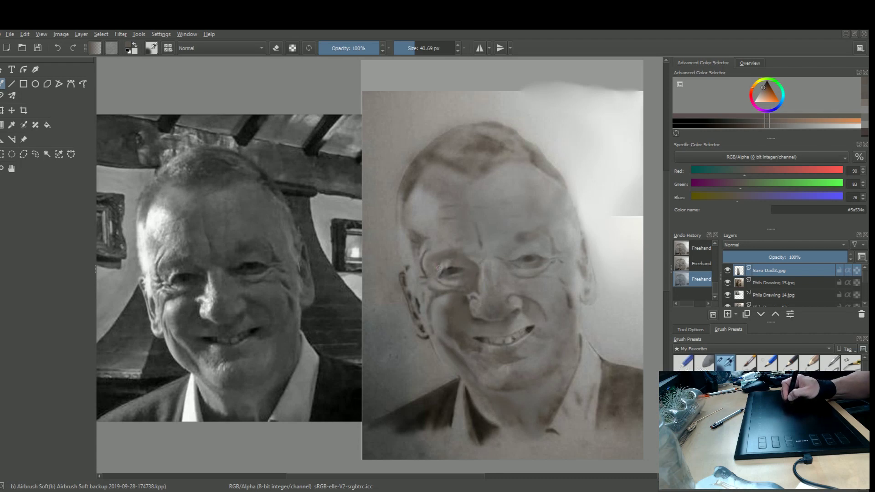
{"action": "left_click", "coordinate": [455, 268], "text": "ctrl"}
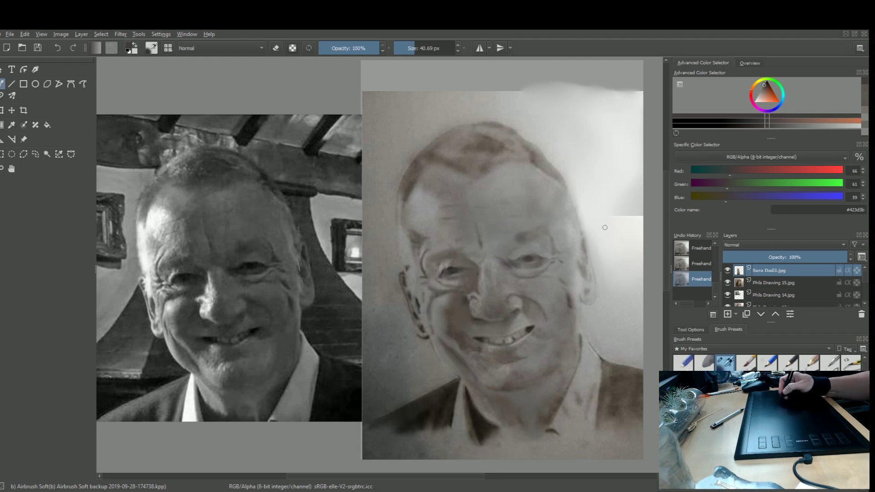
{"action": "key", "text": "ctrl"}
- Sample a range of light and mid greys from the face
{"action": "left_click", "coordinate": [517, 174], "text": "ctrl"}
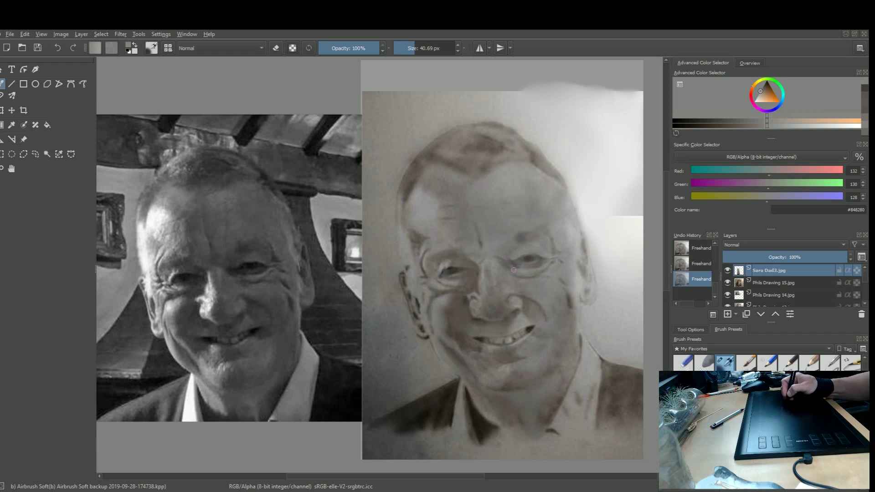
{"action": "left_click", "coordinate": [511, 265], "text": "ctrl"}
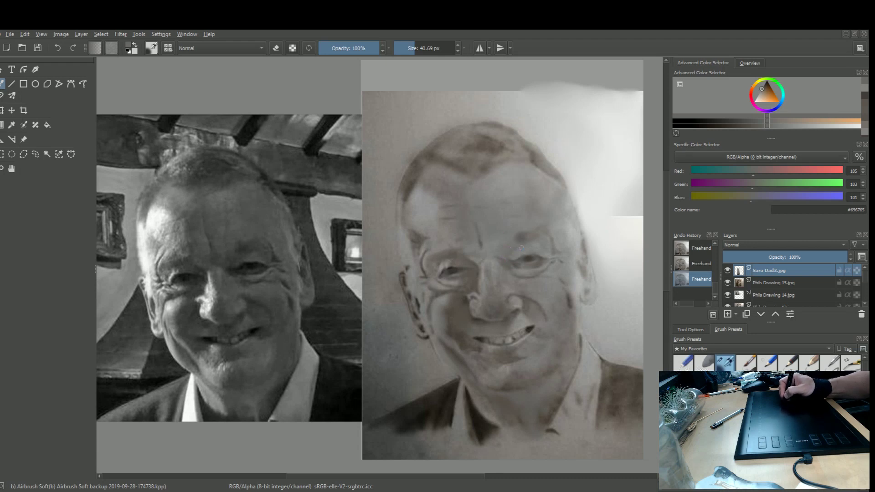
{"action": "left_click", "coordinate": [517, 252], "text": "ctrl"}
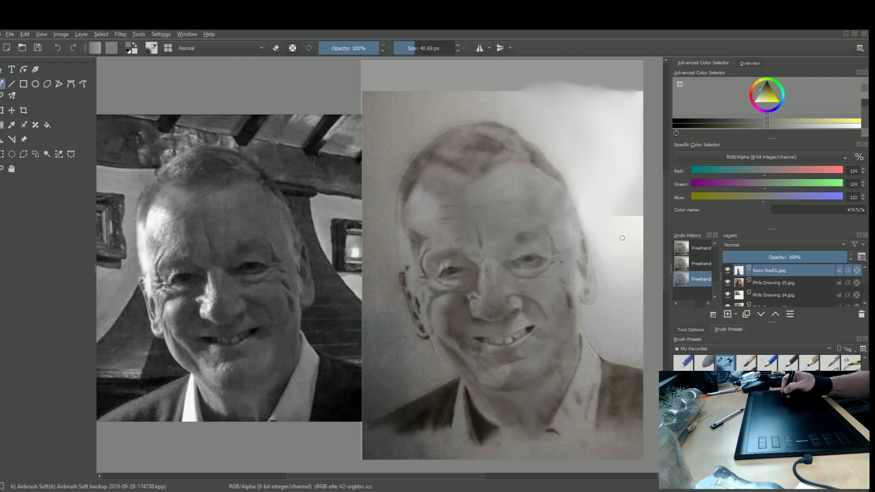
{"action": "left_click", "coordinate": [567, 322], "text": "ctrl"}
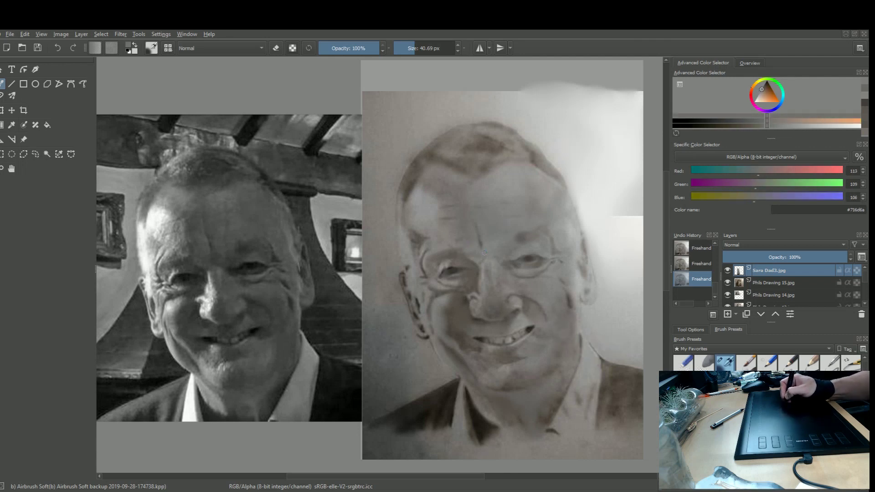
{"action": "left_click", "coordinate": [573, 308], "text": "ctrl"}
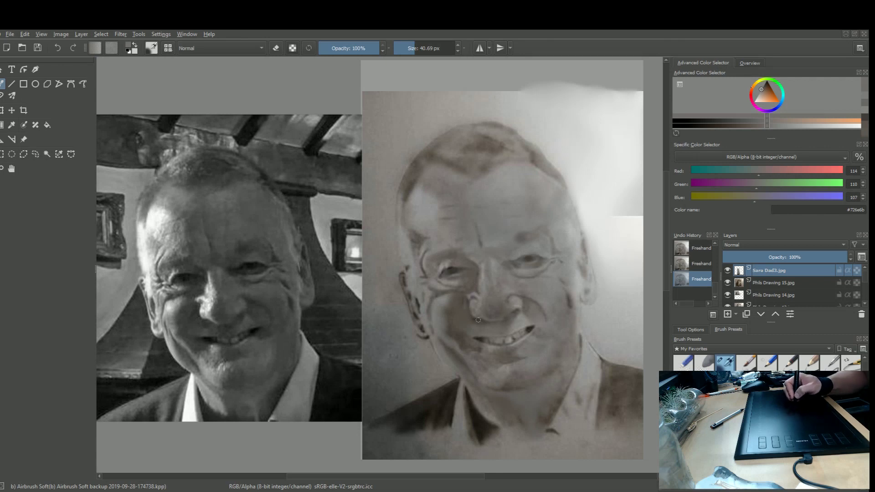
- Airbrush light grey shading on the right cheek and enlarge the brush to about 91 px
{"action": "left_click", "coordinate": [463, 315], "text": "ctrl"}
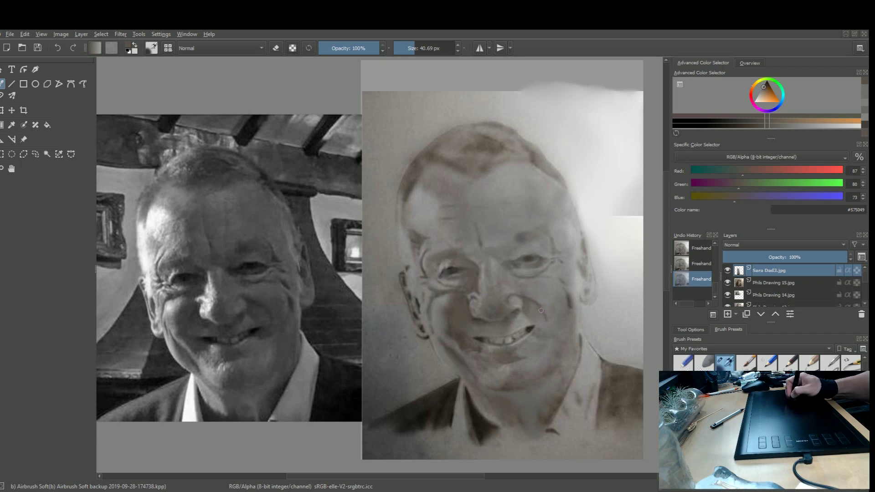
{"action": "left_click", "coordinate": [553, 296], "text": "ctrl"}
{"action": "left_click_drag", "start_coordinate": [565, 318], "coordinate": [601, 326]}
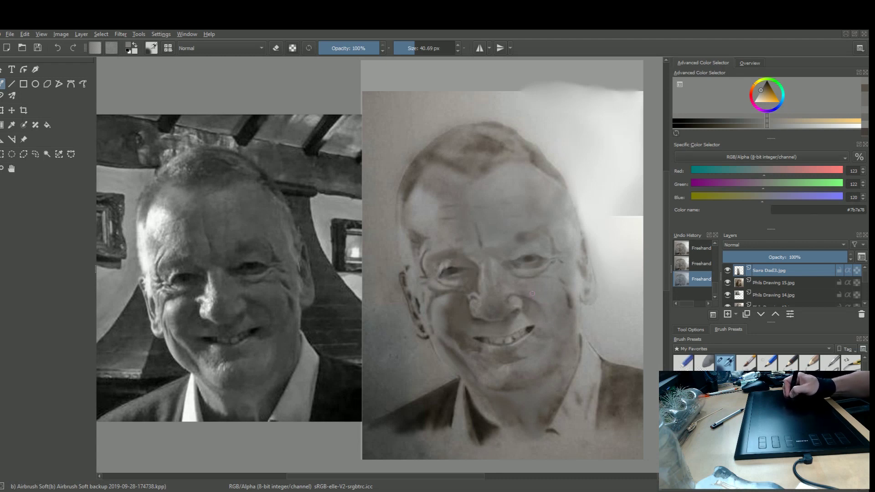
{"action": "left_click", "coordinate": [533, 301], "text": "ctrl"}
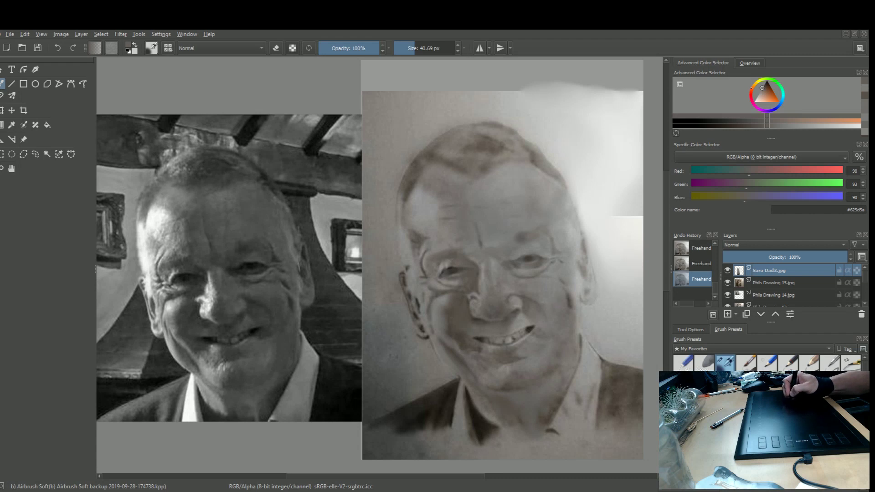
{"action": "left_click_drag", "start_coordinate": [554, 301], "coordinate": [557, 305]}
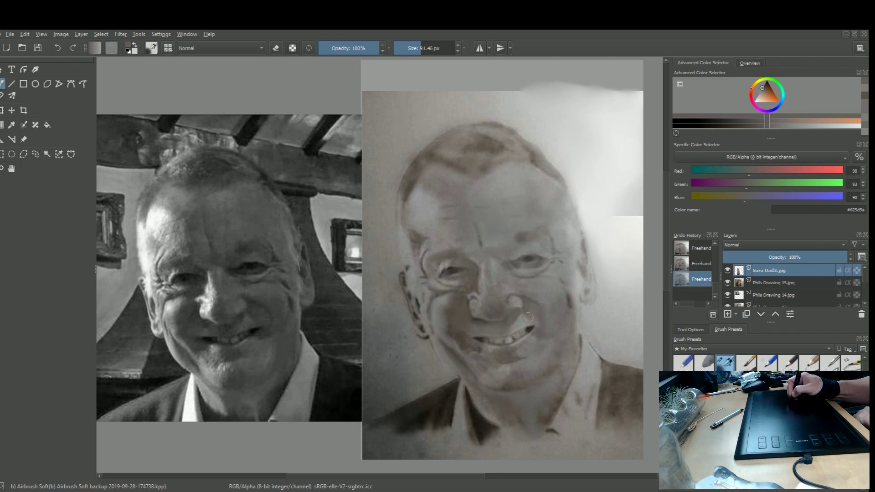
- Sample greys from the cheek, nose, mouth and chin shadows, settling on warm dark grey #4f4841
{"action": "left_click", "coordinate": [519, 300], "text": "ctrl"}
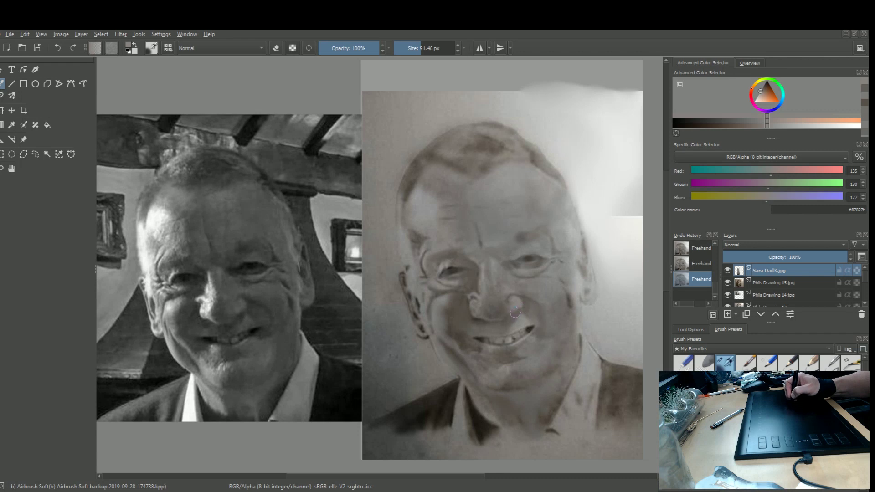
{"action": "left_click", "coordinate": [513, 314], "text": "ctrl"}
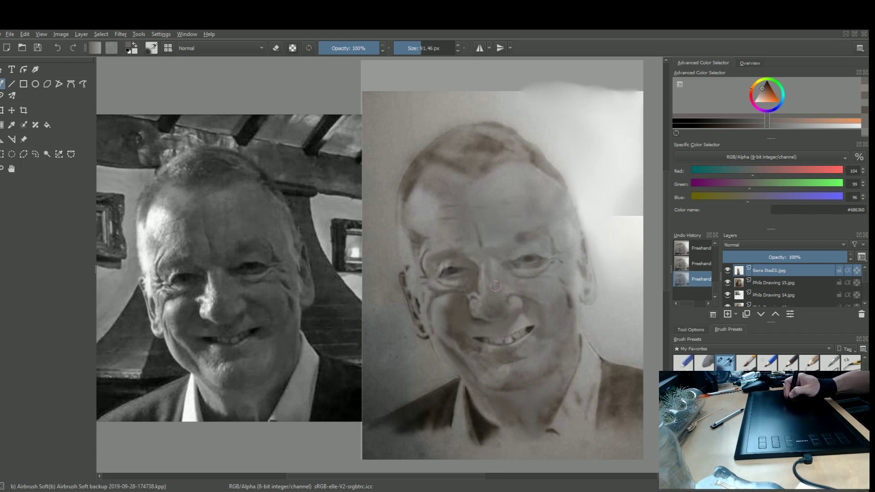
{"action": "left_click", "coordinate": [464, 309], "text": "ctrl"}
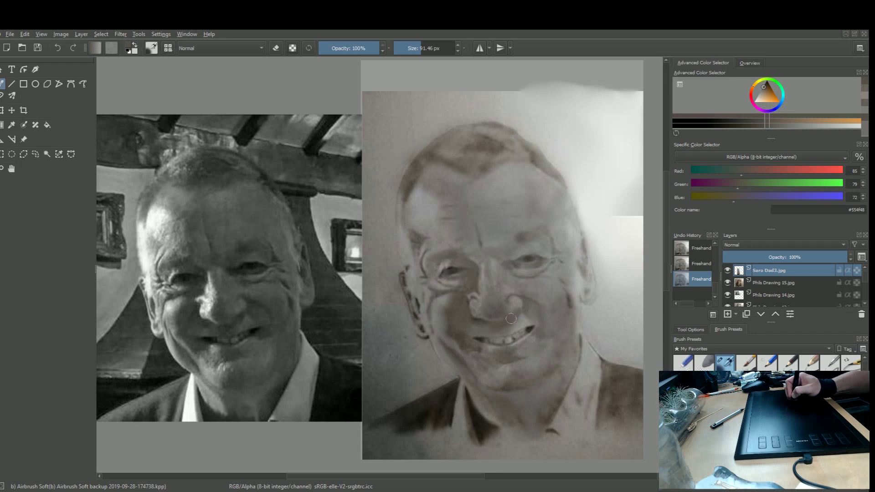
{"action": "left_click", "coordinate": [560, 309], "text": "ctrl"}
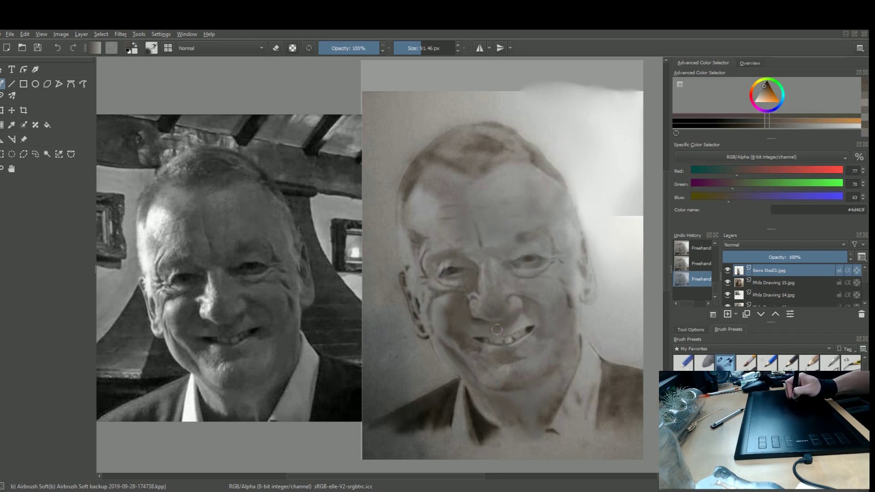
{"action": "left_click", "coordinate": [529, 315], "text": "ctrl"}
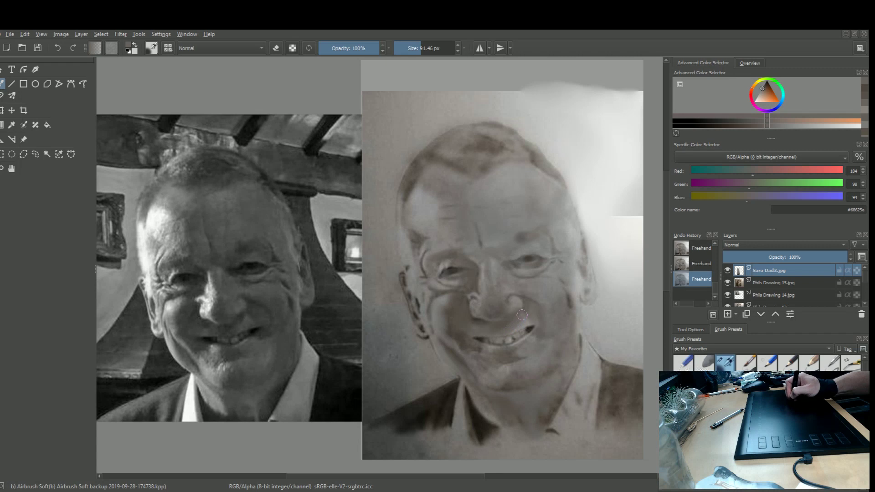
{"action": "left_click", "coordinate": [549, 344], "text": "ctrl"}
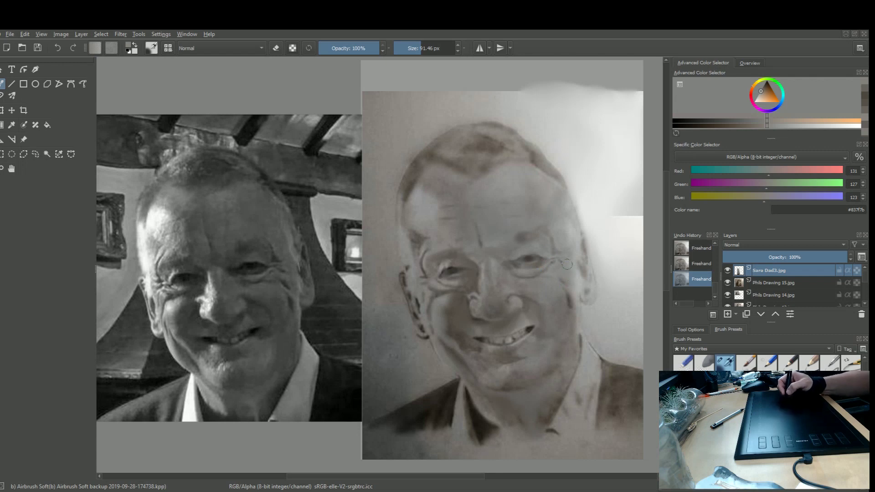
{"action": "left_click", "coordinate": [568, 317], "text": "ctrl"}
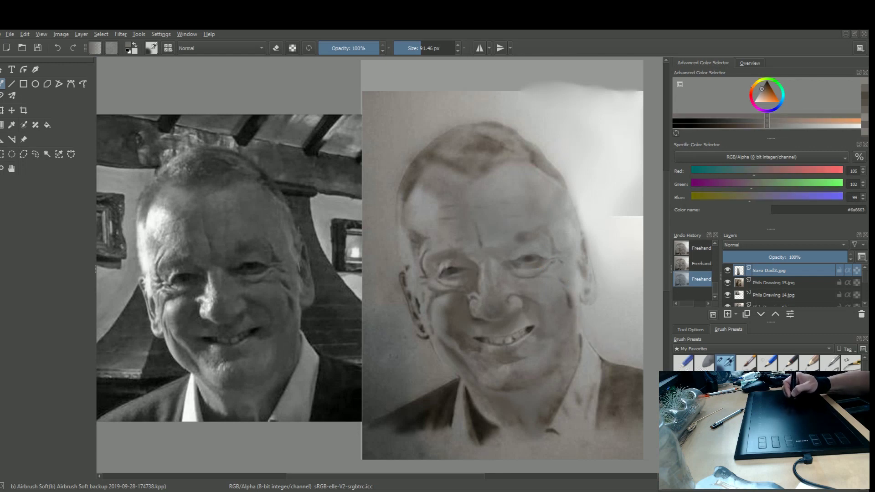
{"action": "left_click", "coordinate": [570, 310], "text": "ctrl"}
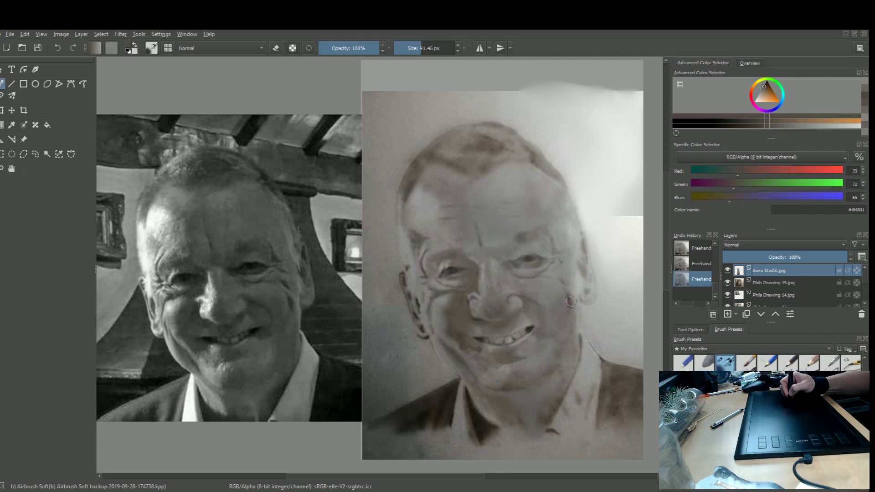
{"action": "key", "text": "plus"}
{"action": "key", "text": "plus"}
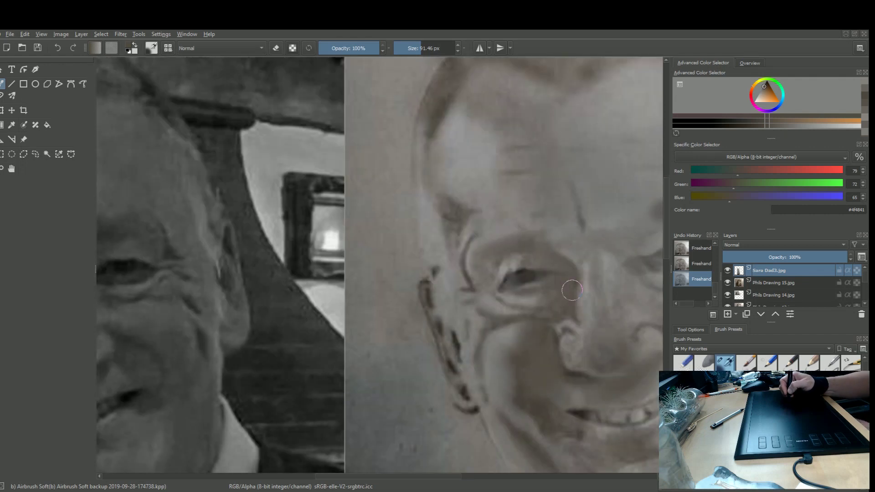
- In canvas-only view, sample a grey from the reference photo and darken the shading beside the ear
{"action": "left_click_drag", "start_coordinate": [597, 351], "coordinate": [449, 322]}
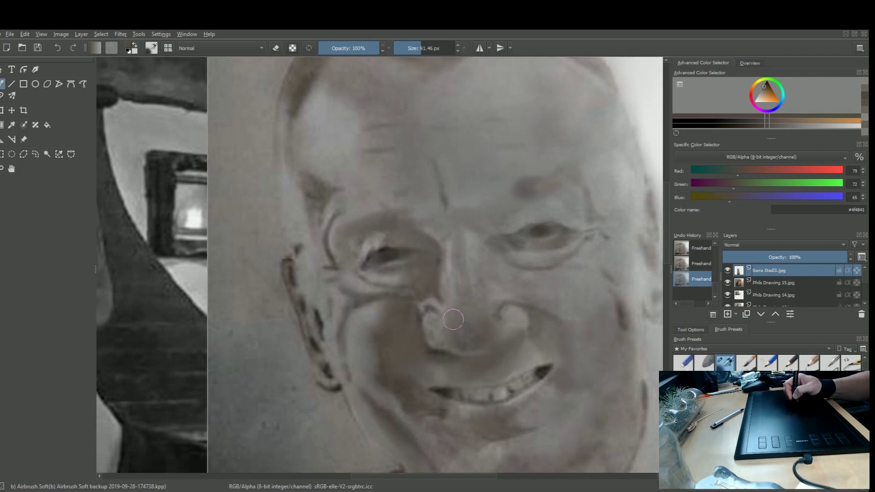
{"action": "key", "text": "Tab"}
{"action": "mouse_move", "coordinate": [465, 303]}
{"action": "left_mouse_down"}
{"action": "mouse_move", "coordinate": [467, 327]}
{"action": "mouse_move", "coordinate": [629, 291]}
{"action": "left_mouse_up"}
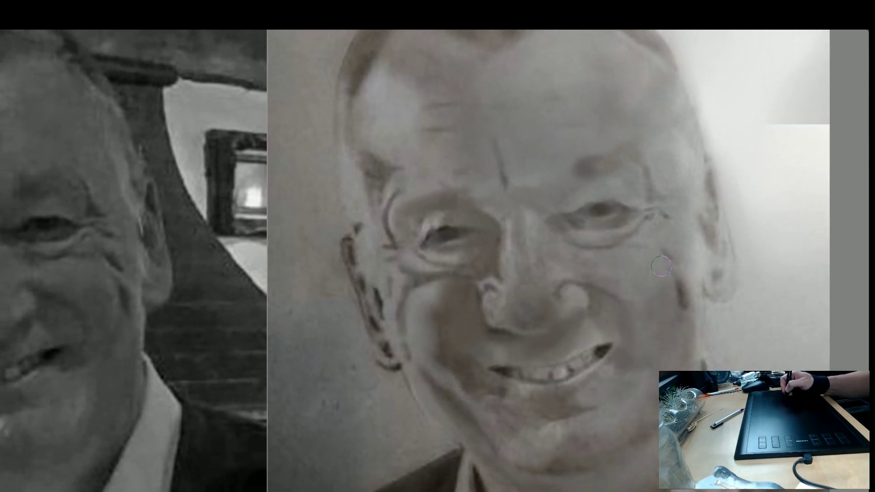
{"action": "left_click", "coordinate": [161, 289], "text": "ctrl"}
{"action": "left_click_drag", "start_coordinate": [164, 287], "coordinate": [153, 288]}
{"action": "left_click_drag", "start_coordinate": [680, 289], "coordinate": [697, 287]}
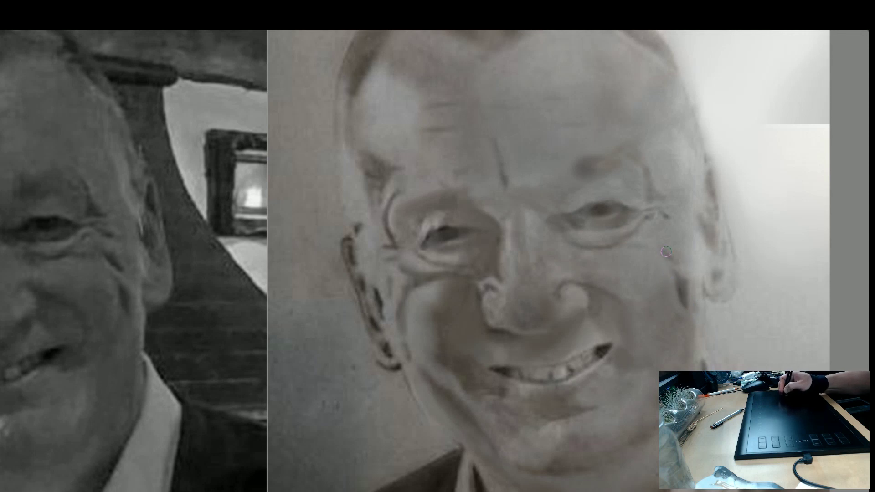
- Sample greys from the reference photo and right cheek, ending with the photo's mid cheek grey
{"action": "left_click", "coordinate": [279, 259], "text": "ctrl"}
{"action": "mouse_move", "coordinate": [280, 259]}
{"action": "left_mouse_down"}
{"action": "mouse_move", "coordinate": [119, 262]}
{"action": "mouse_move", "coordinate": [132, 259]}
{"action": "left_mouse_up"}
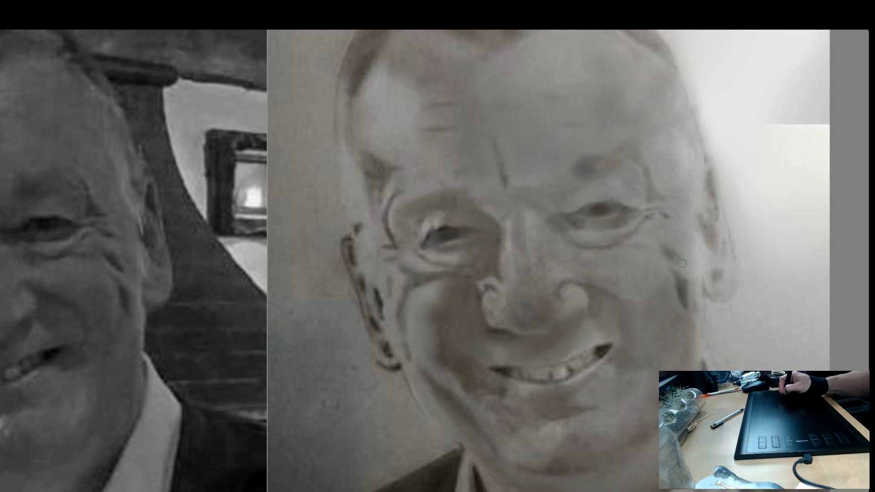
{"action": "left_click", "coordinate": [686, 246], "text": "ctrl"}
{"action": "mouse_move", "coordinate": [687, 247]}
{"action": "left_mouse_down"}
{"action": "mouse_move", "coordinate": [679, 261]}
{"action": "mouse_move", "coordinate": [681, 250]}
{"action": "mouse_move", "coordinate": [709, 247]}
{"action": "mouse_move", "coordinate": [685, 293]}
{"action": "left_mouse_up"}
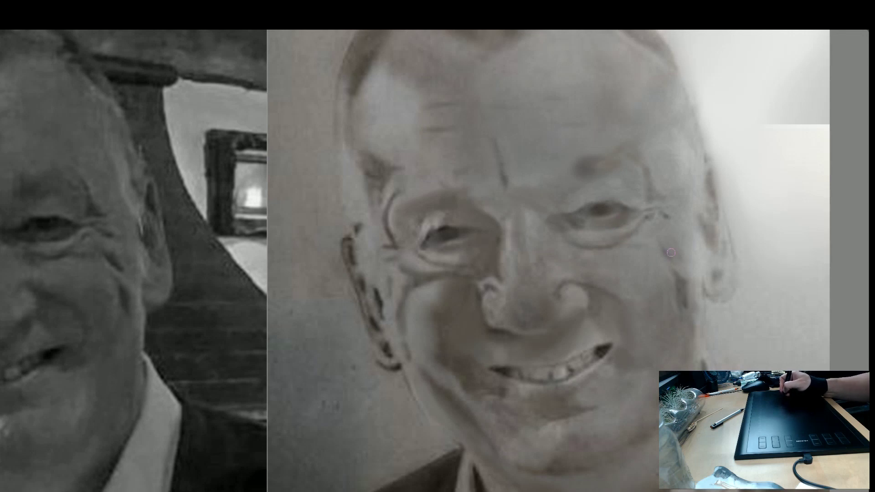
{"action": "left_click", "coordinate": [682, 272], "text": "alt"}
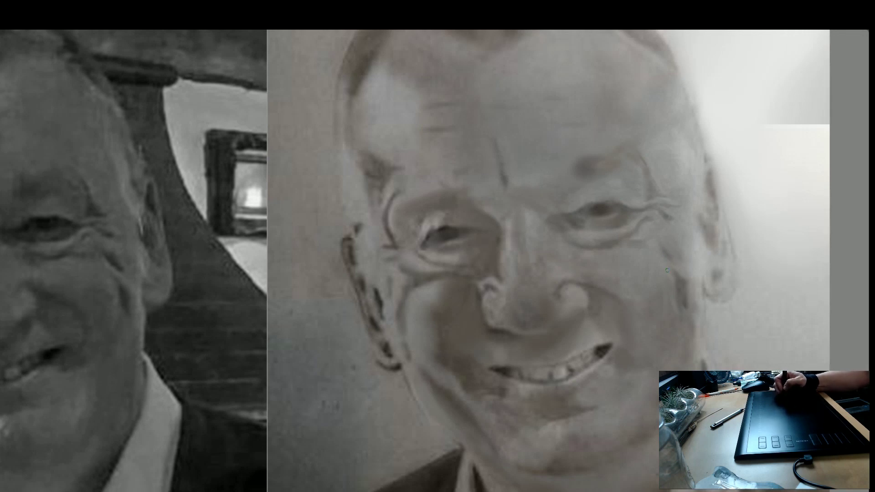
{"action": "left_click", "coordinate": [125, 329], "text": "ctrl"}
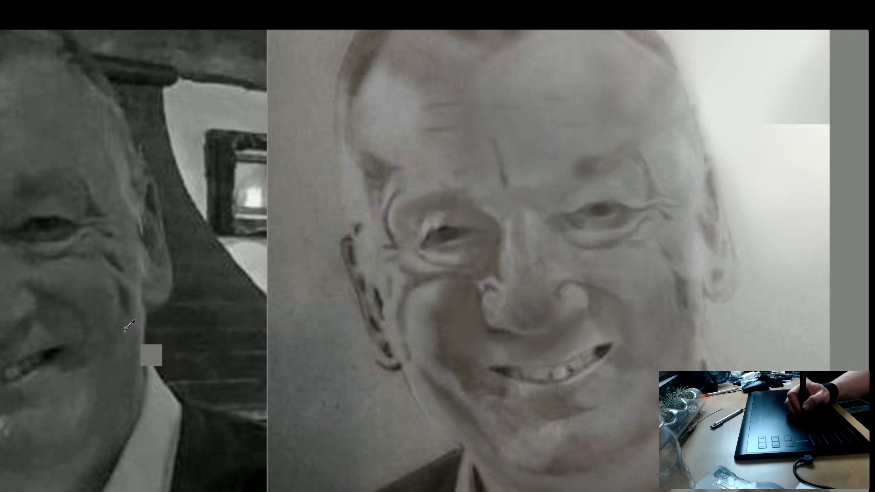
- Enlarge the airbrush to about 32 px for broader soft shading
{"action": "key", "text": "bracketright"}
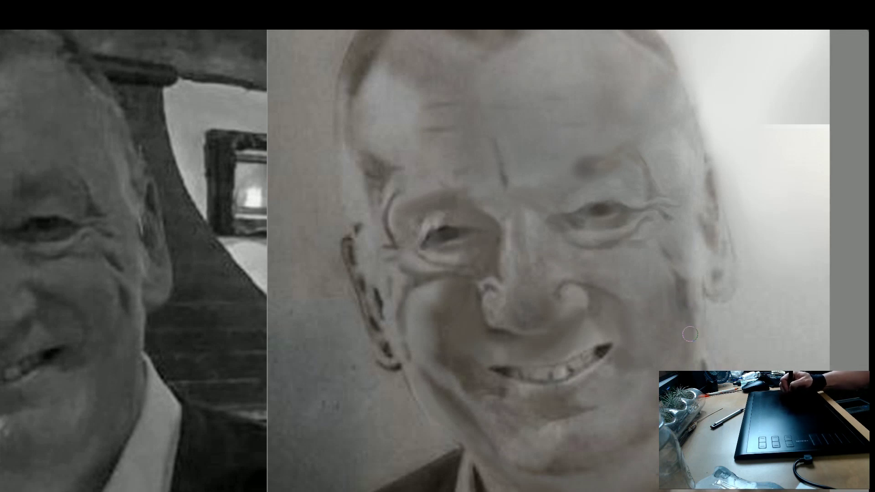